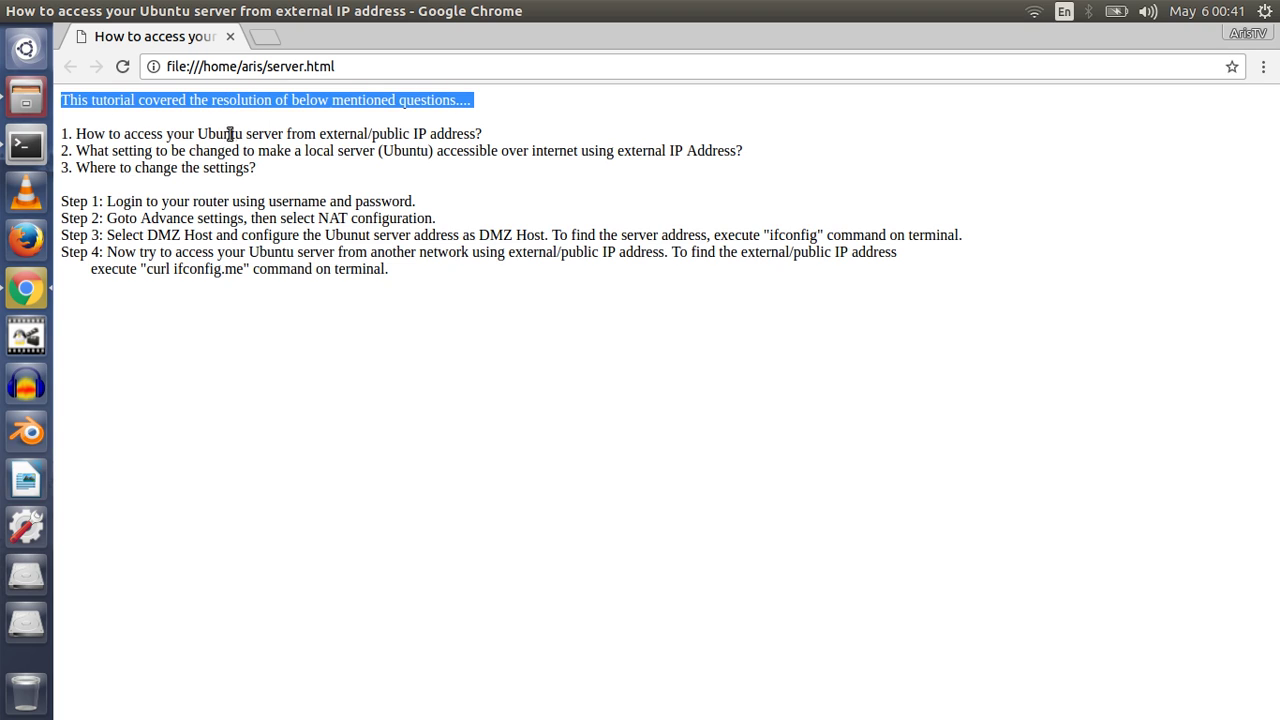
# Step: Highlight the tutorial's public IP question and the curl ifconfig.me command
pyautogui.click(175, 143)
pyautogui.moveTo(77, 134); pyautogui.dragTo(486, 129)
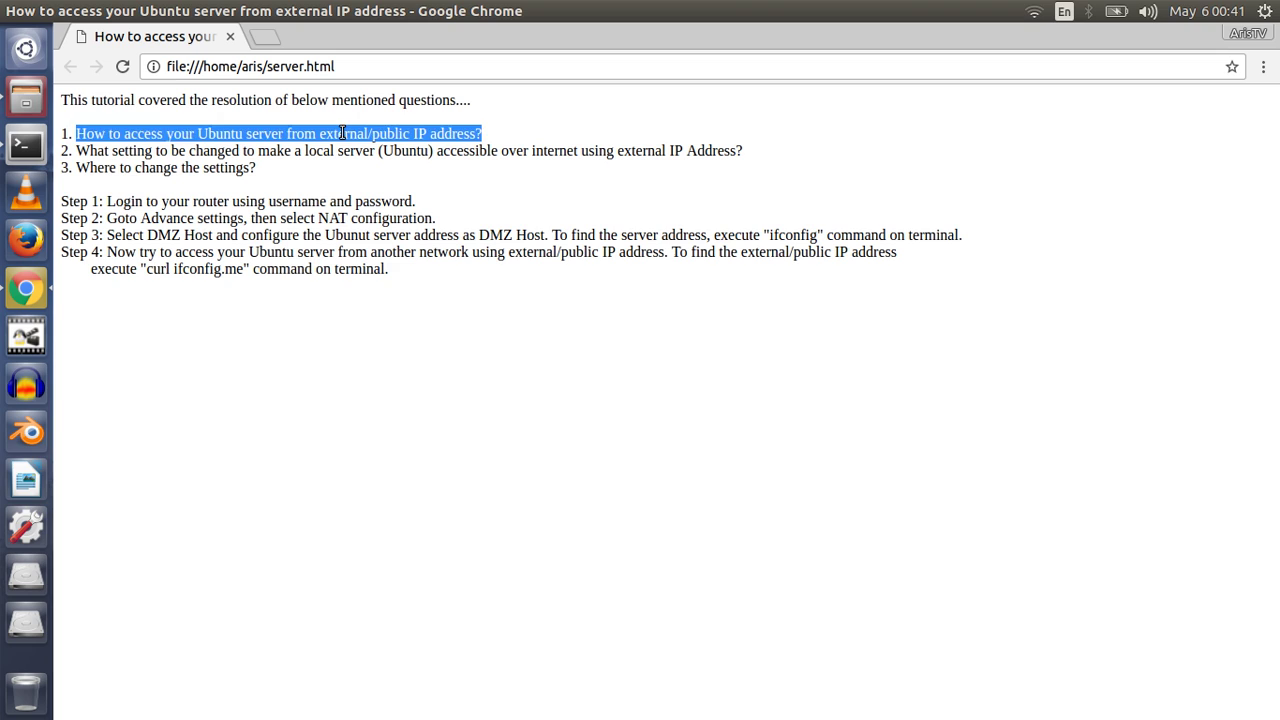
pyautogui.moveTo(320, 133); pyautogui.dragTo(421, 134)
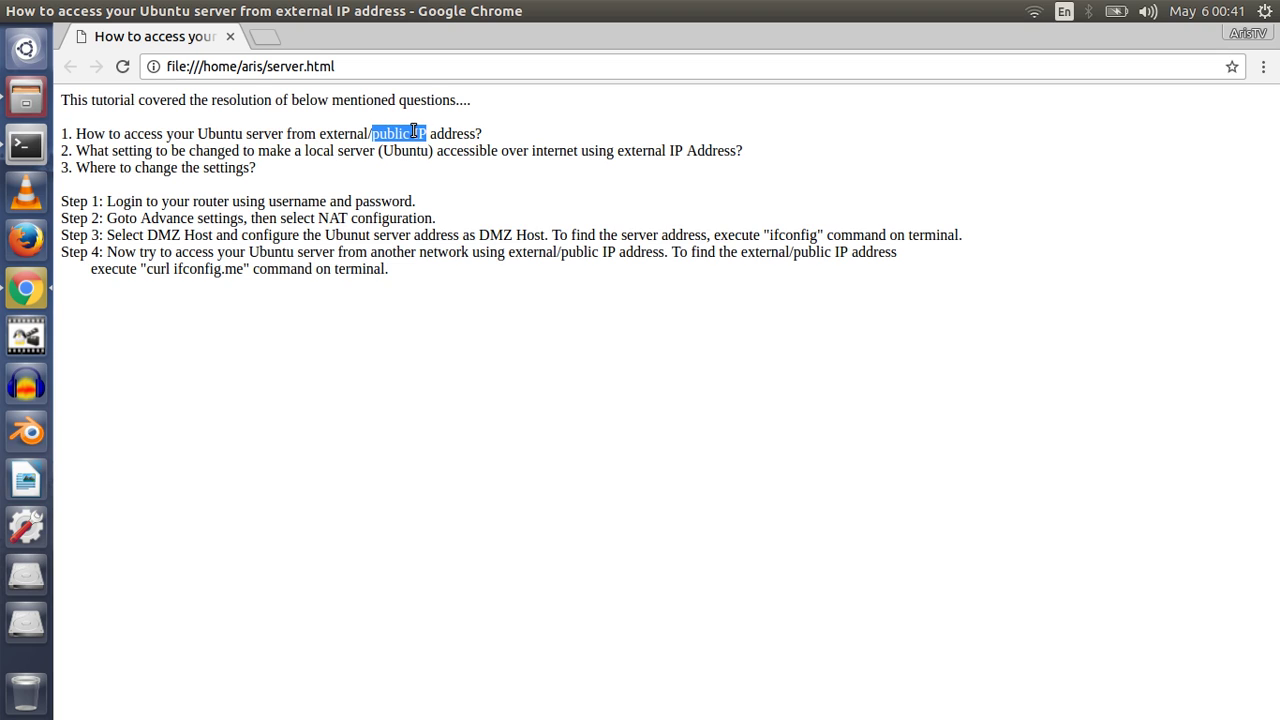
pyautogui.click(413, 131)
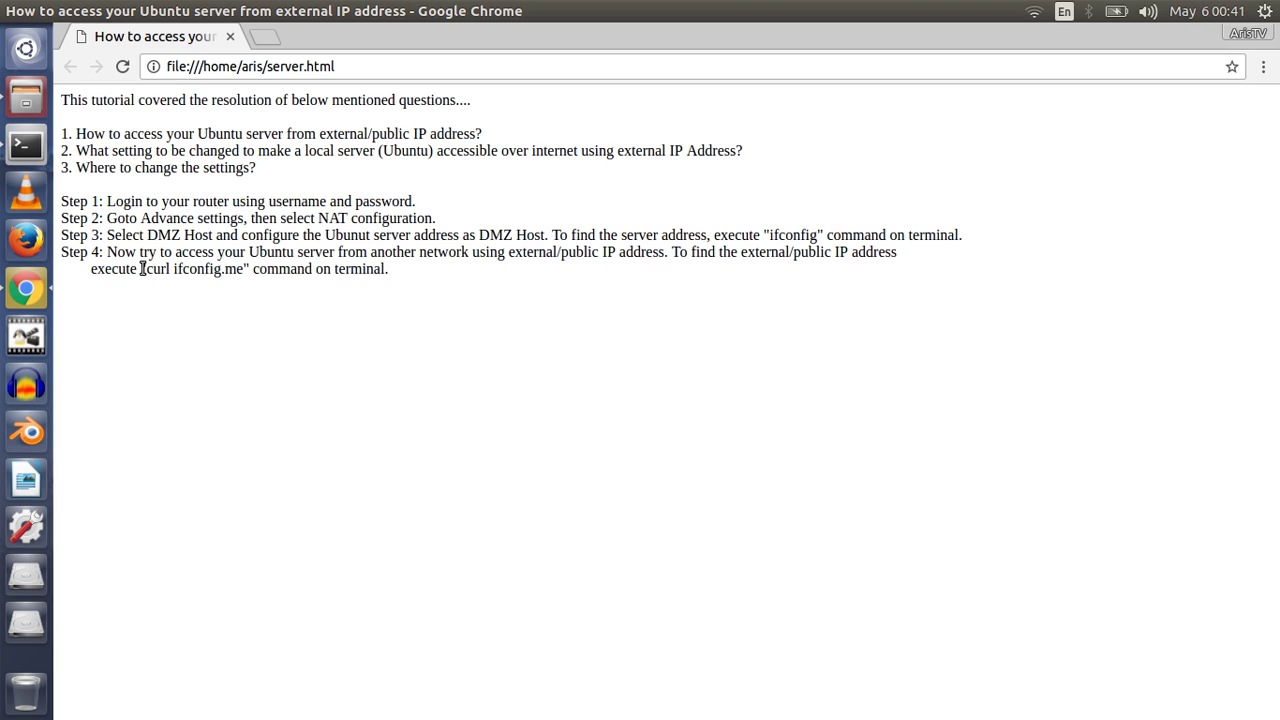
pyautogui.moveTo(141, 268); pyautogui.dragTo(249, 269)
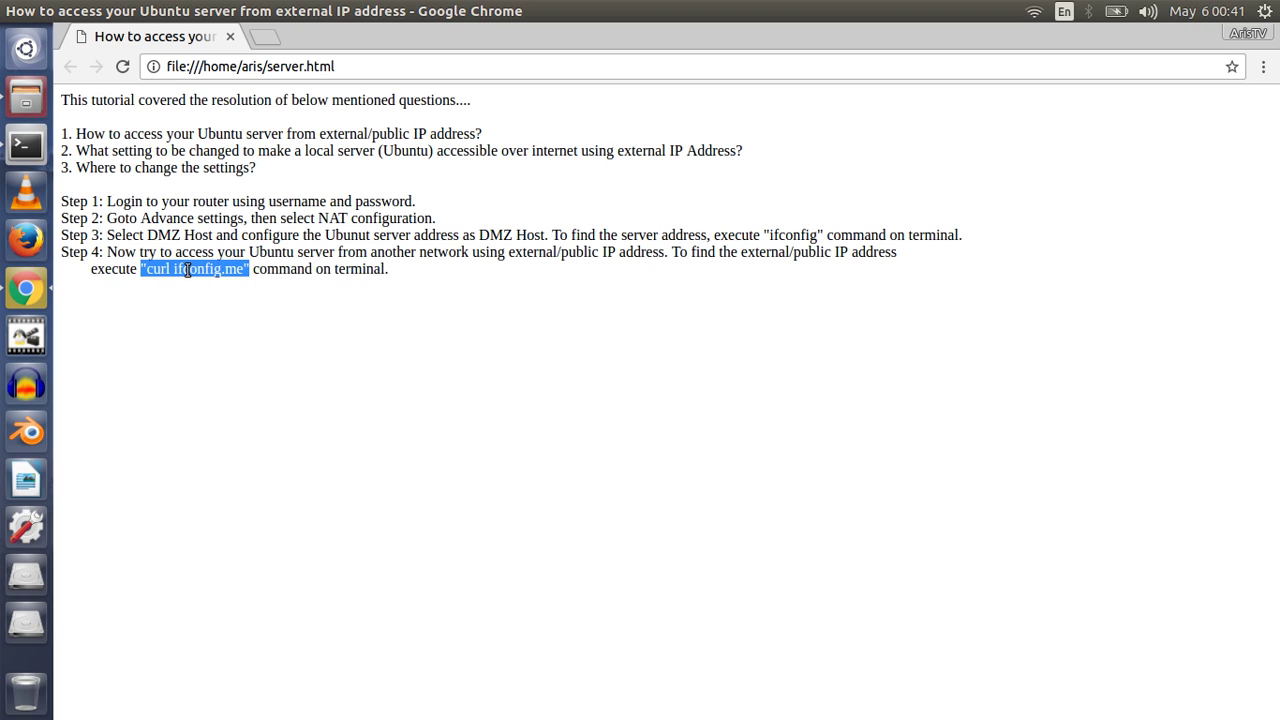
pyautogui.click(187, 268)
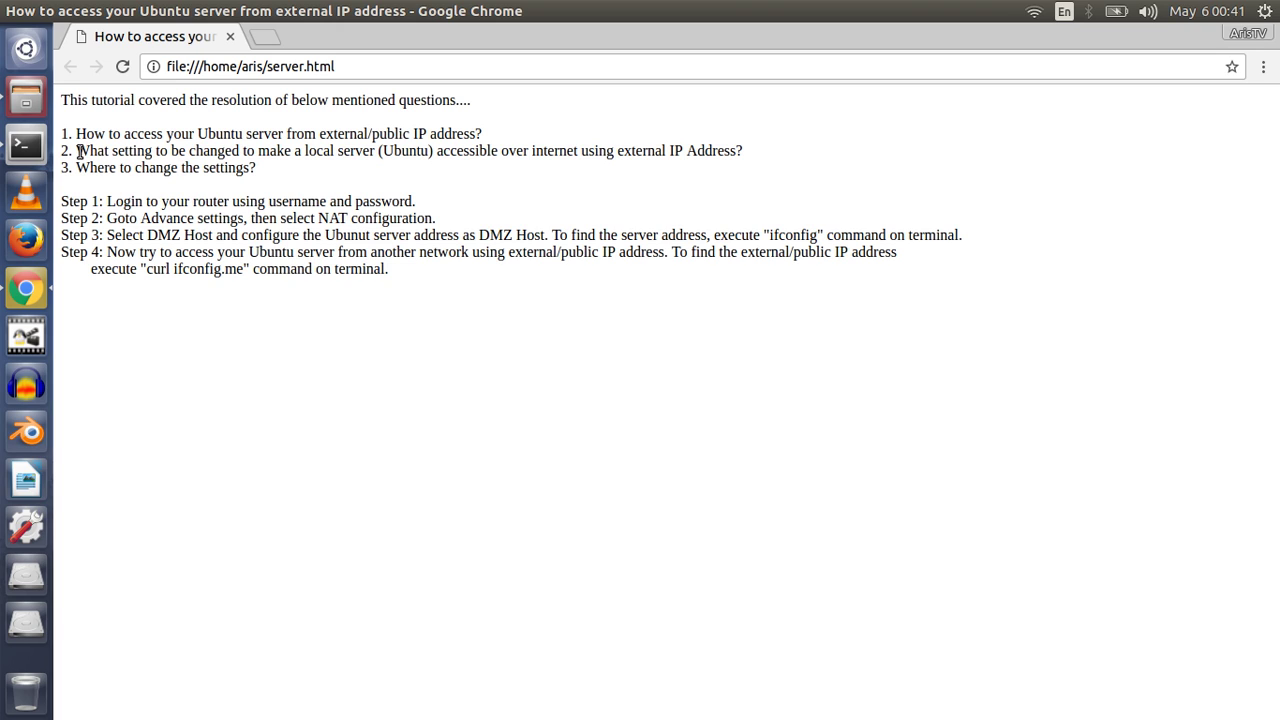
# Step: Highlight the second and third questions and the Step 1 login instruction
pyautogui.moveTo(79, 151); pyautogui.dragTo(752, 150)
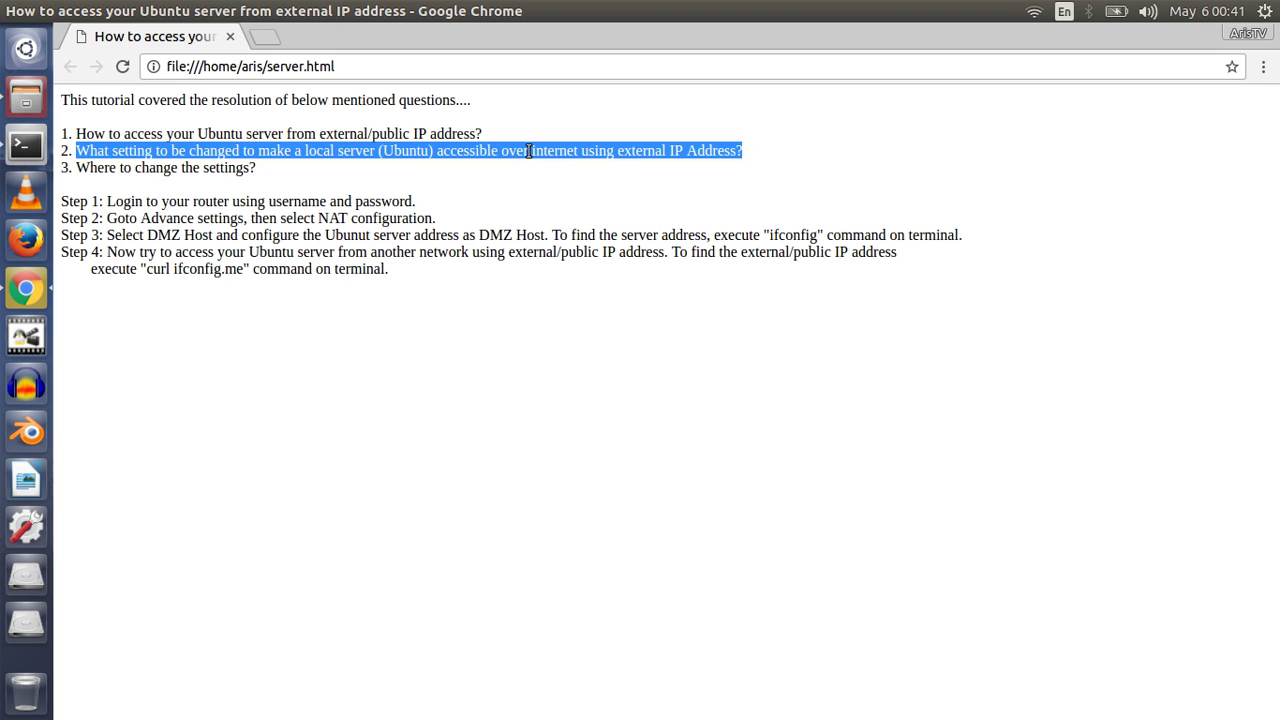
pyautogui.doubleClick(397, 155)
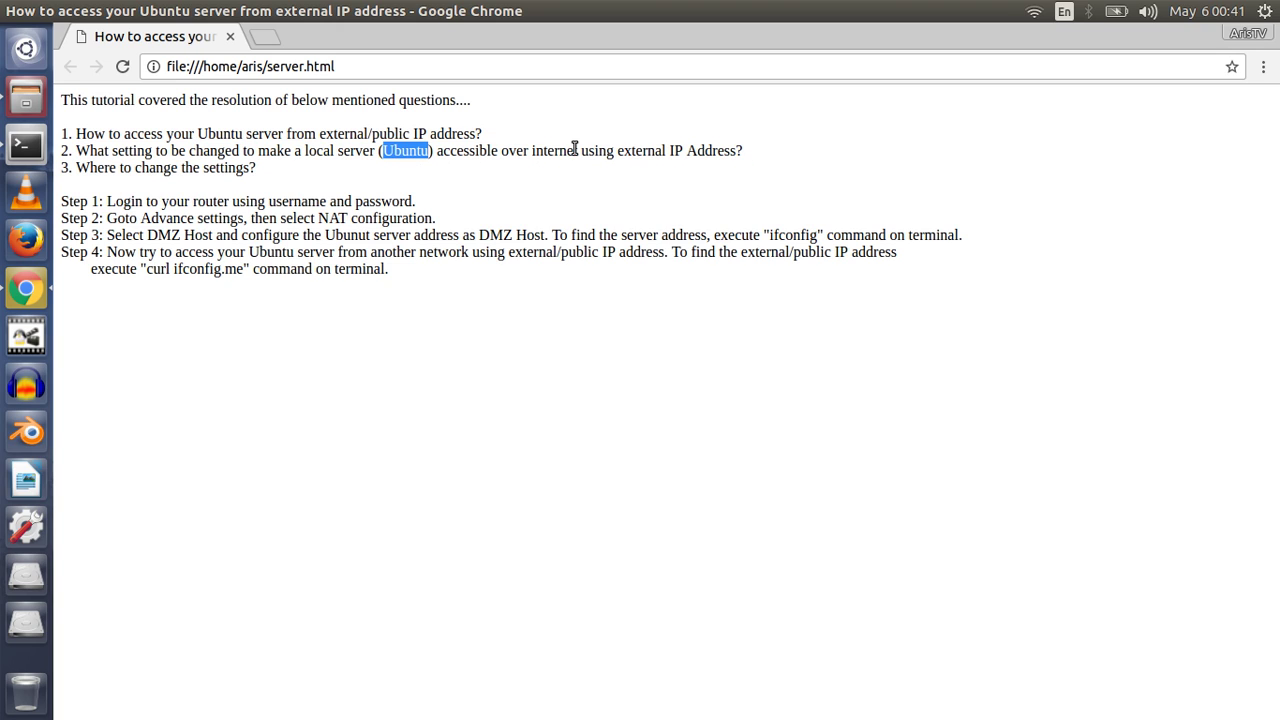
pyautogui.click(490, 151)
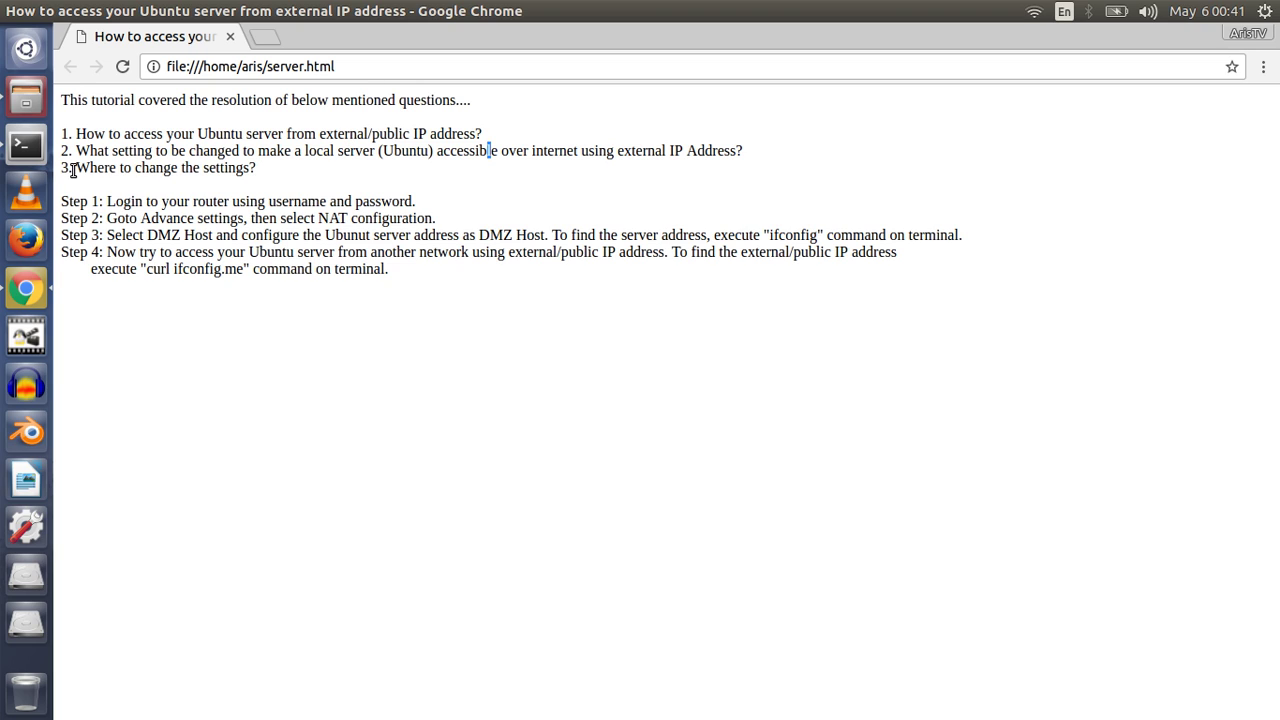
pyautogui.moveTo(73, 170); pyautogui.dragTo(263, 173)
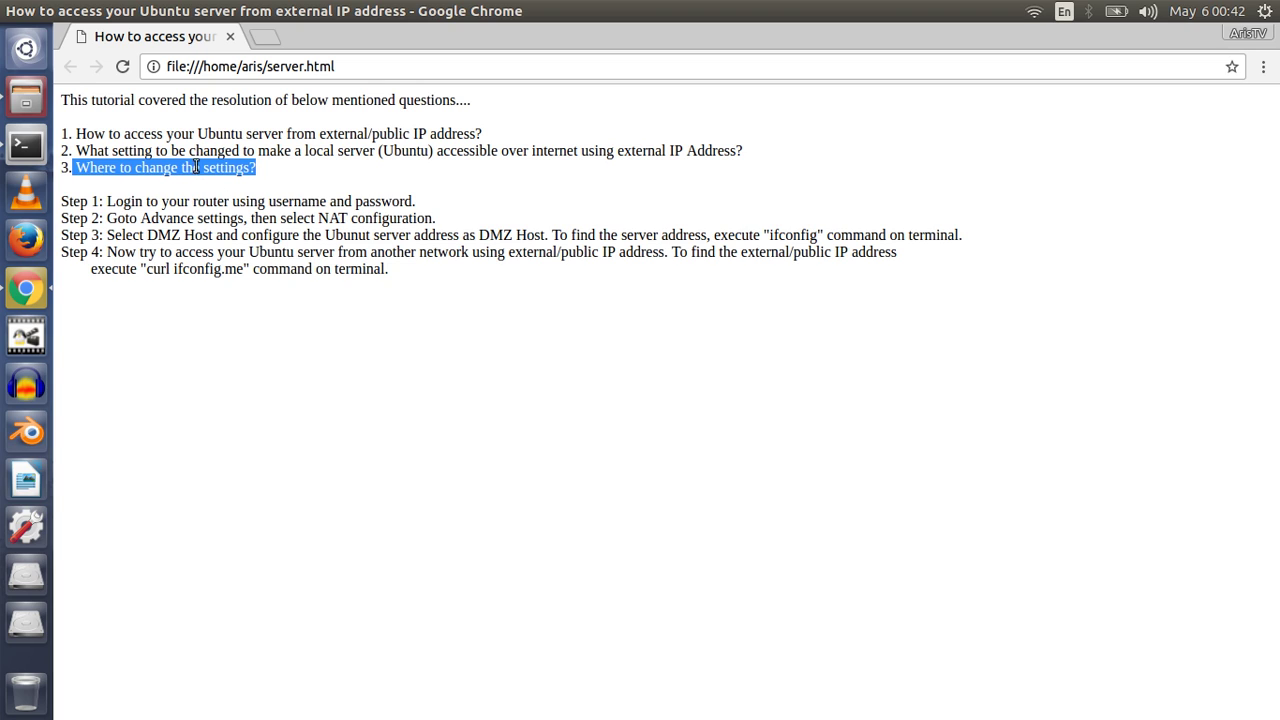
pyautogui.click(168, 180)
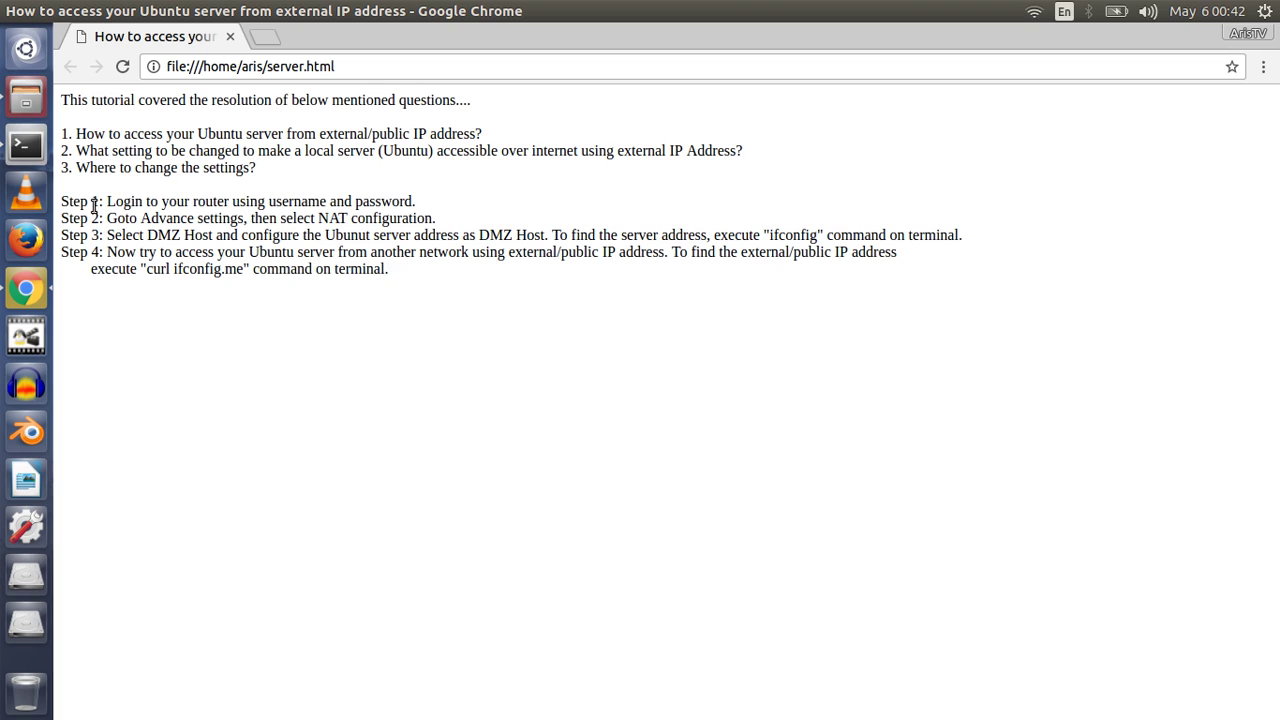
pyautogui.moveTo(62, 201); pyautogui.dragTo(427, 204)
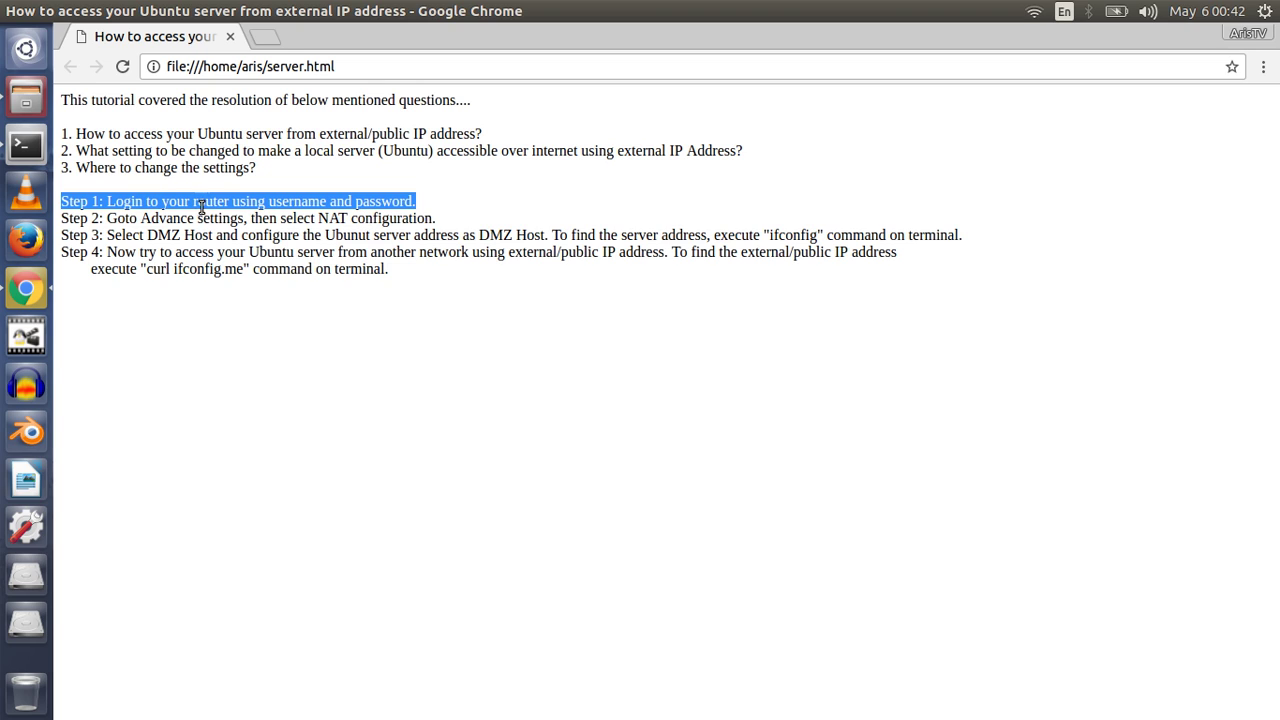
# Step: Log in to the router at 192.168.1.1 in a new tab and choose Easy Configuration
pyautogui.click(265, 41)
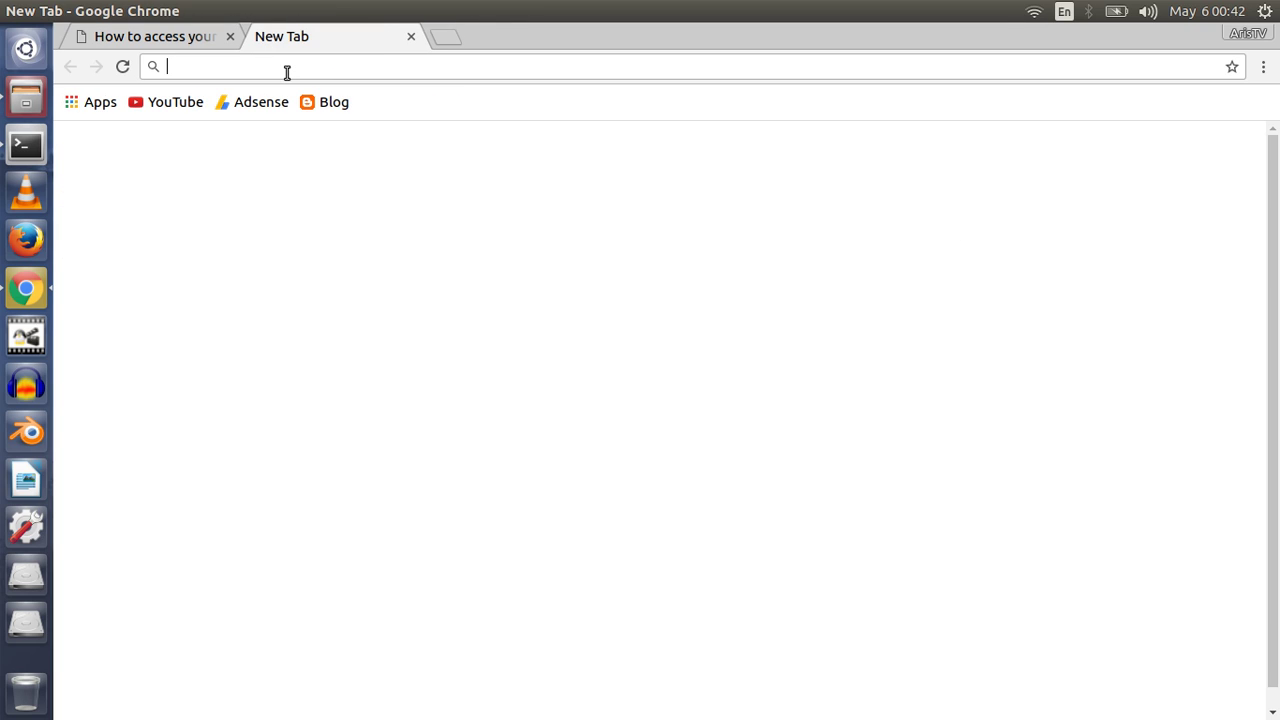
pyautogui.write('1')
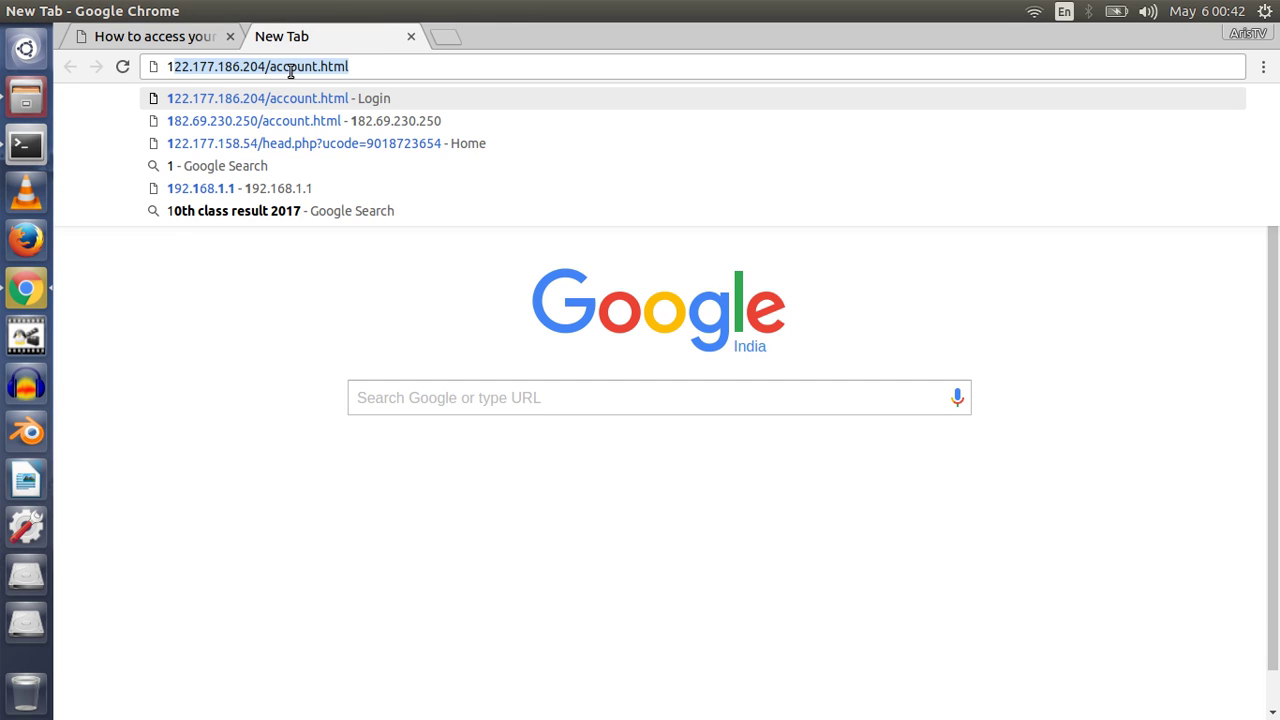
pyautogui.write('92.168.1.1')
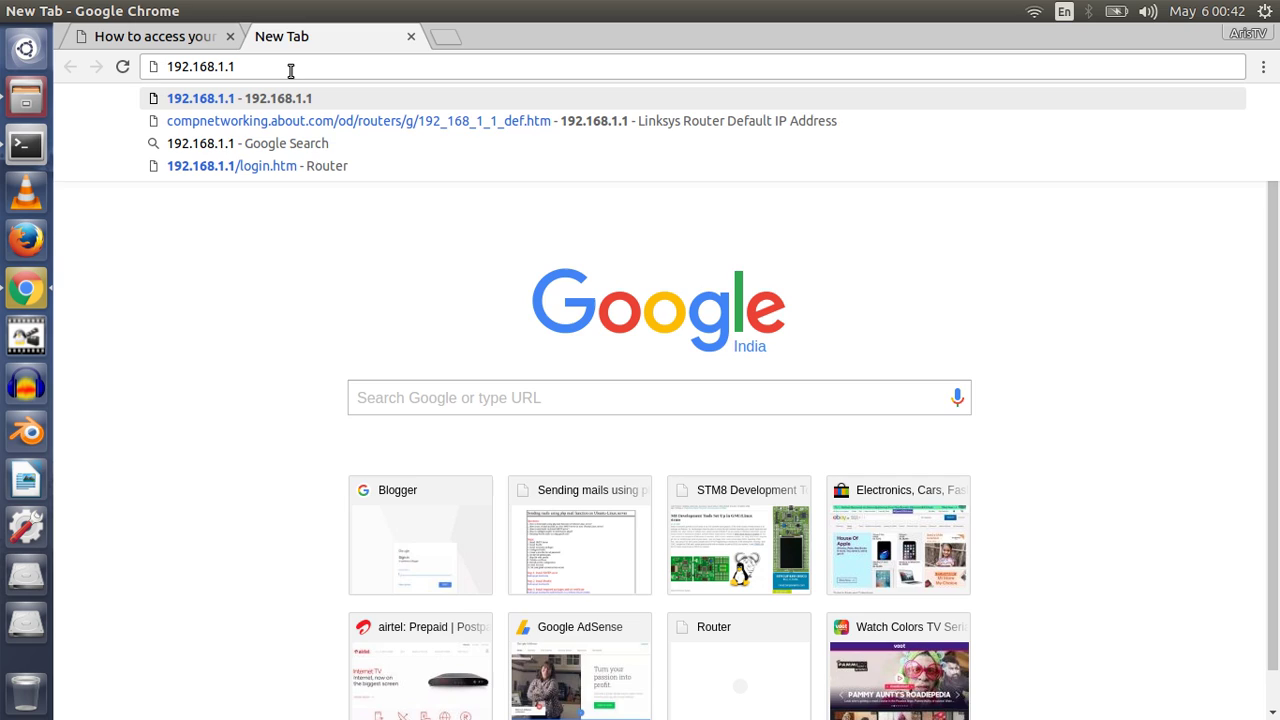
pyautogui.press('Return')
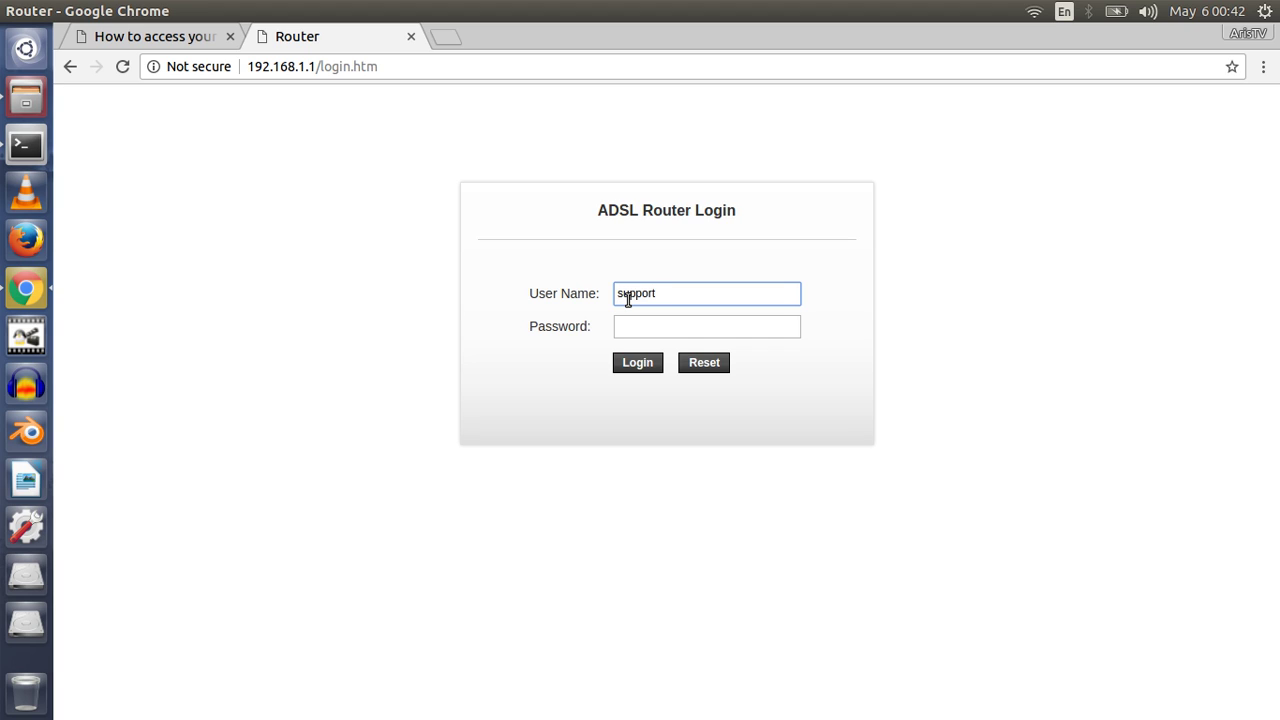
pyautogui.press('Tab')
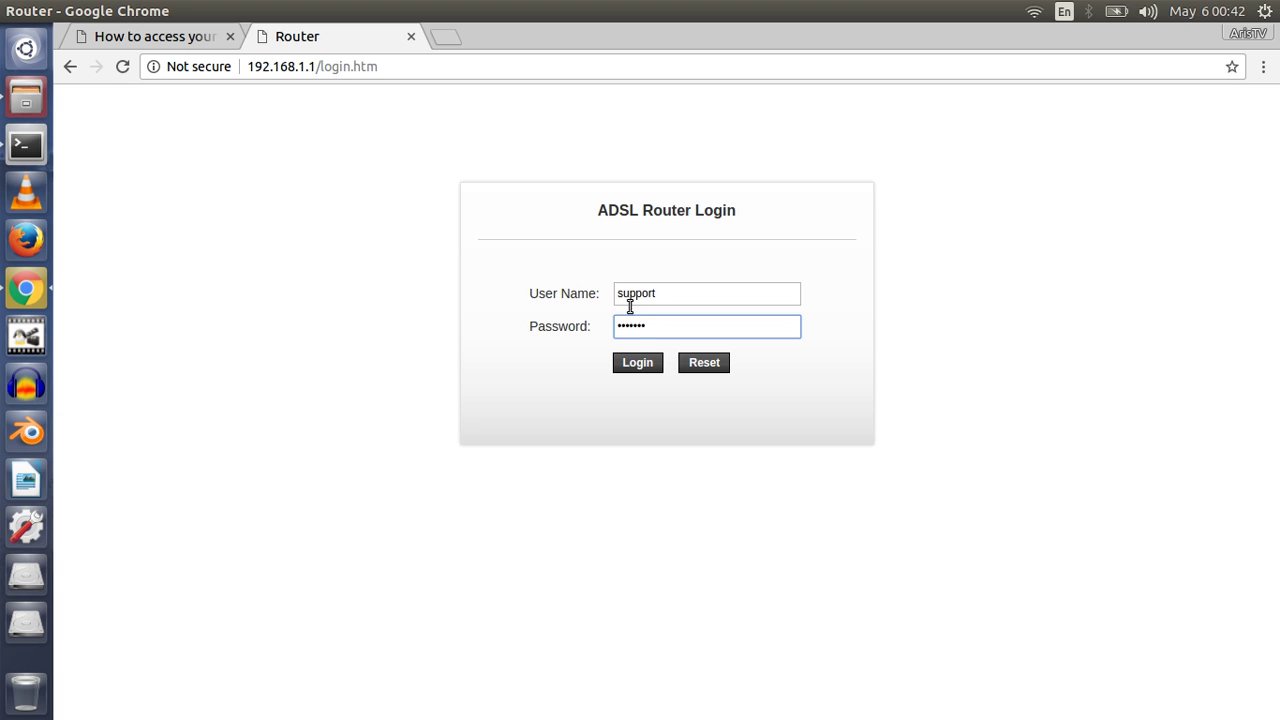
pyautogui.click(635, 366)
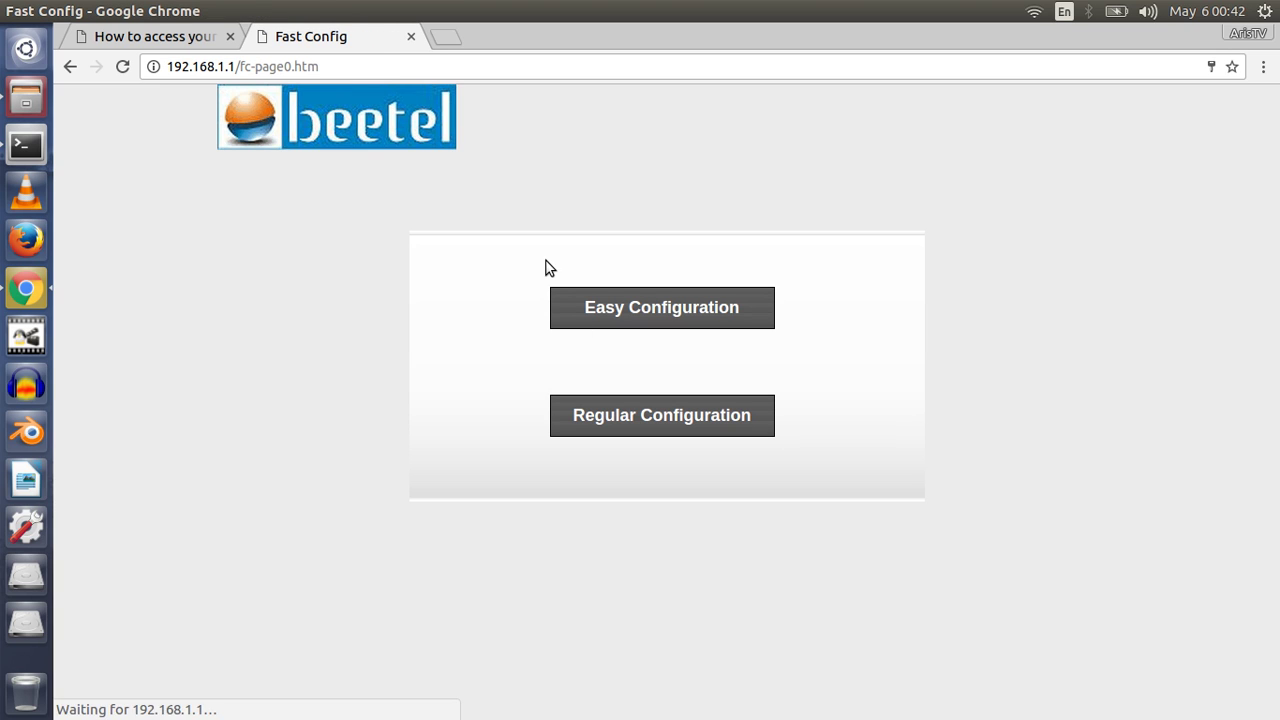
pyautogui.click(657, 320)
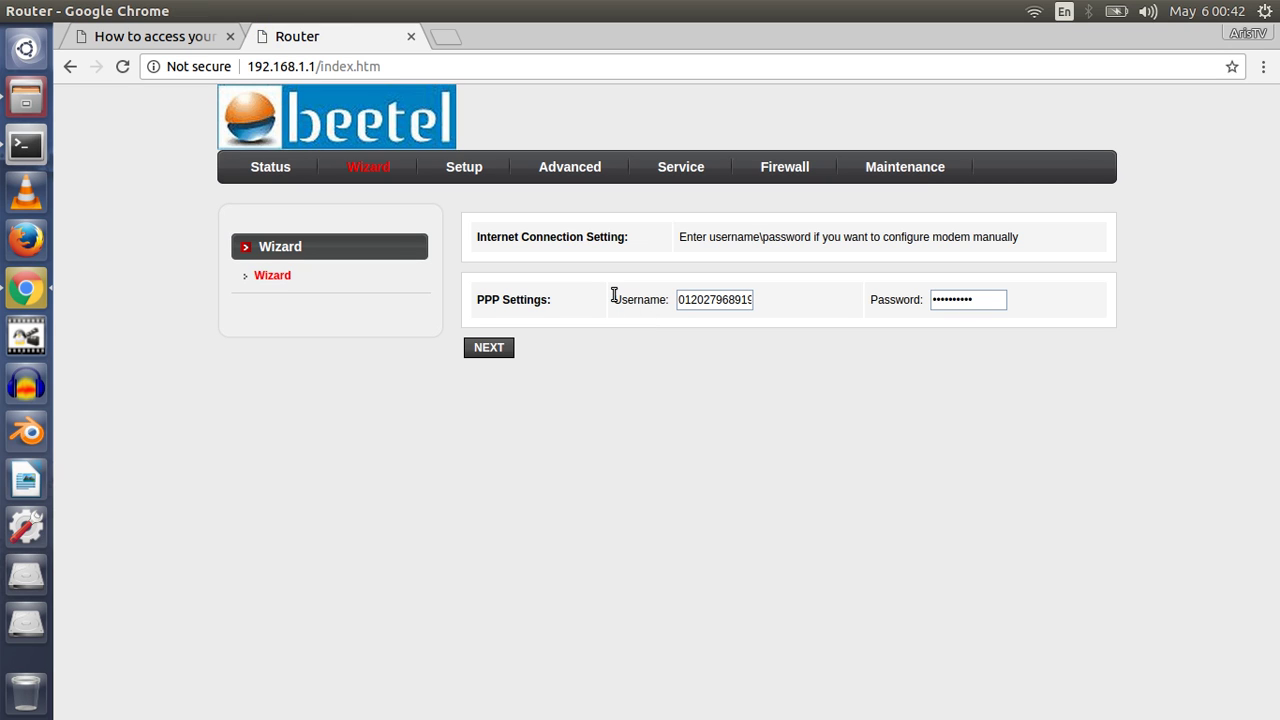
# Step: Back on the tutorial, highlight the Step 2 instruction and the word NAT
pyautogui.click(190, 40)
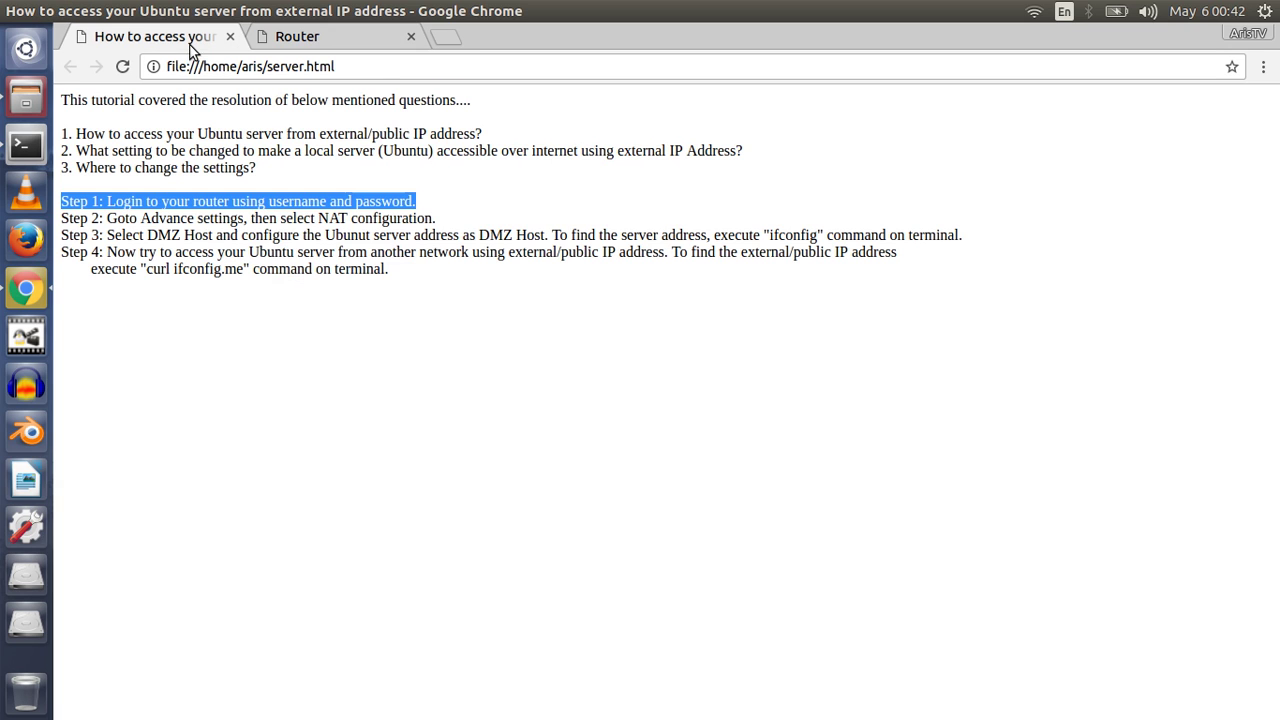
pyautogui.click(206, 246)
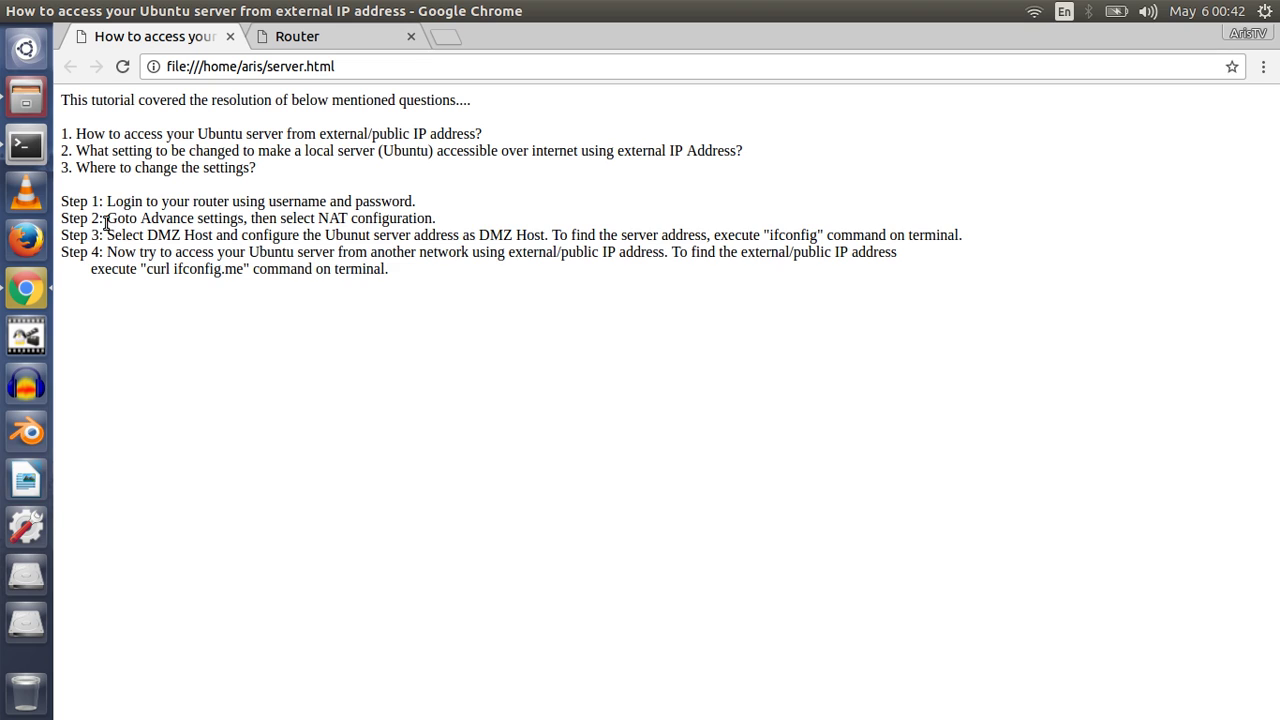
pyautogui.moveTo(106, 222); pyautogui.dragTo(434, 218)
pyautogui.click(335, 225)
pyautogui.doubleClick(338, 219)
# Step: In the router tab, open the DMZ settings under Advanced > NAT
pyautogui.click(325, 38)
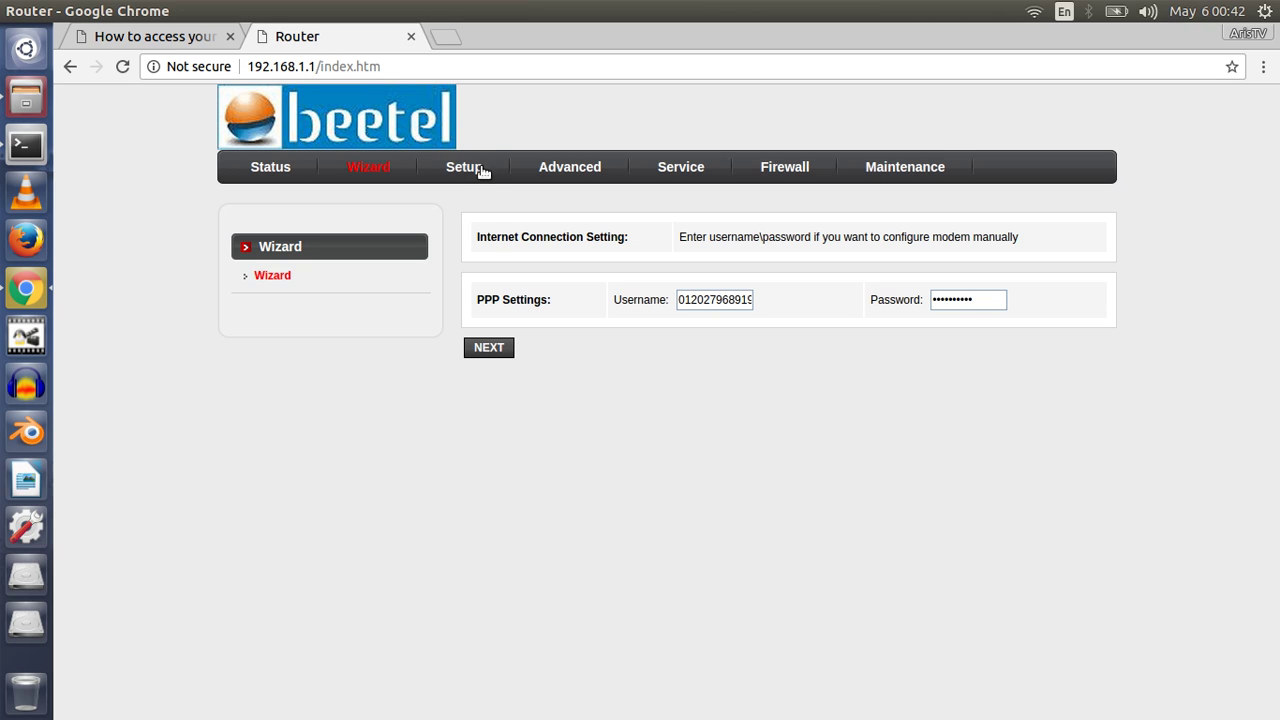
pyautogui.click(560, 169)
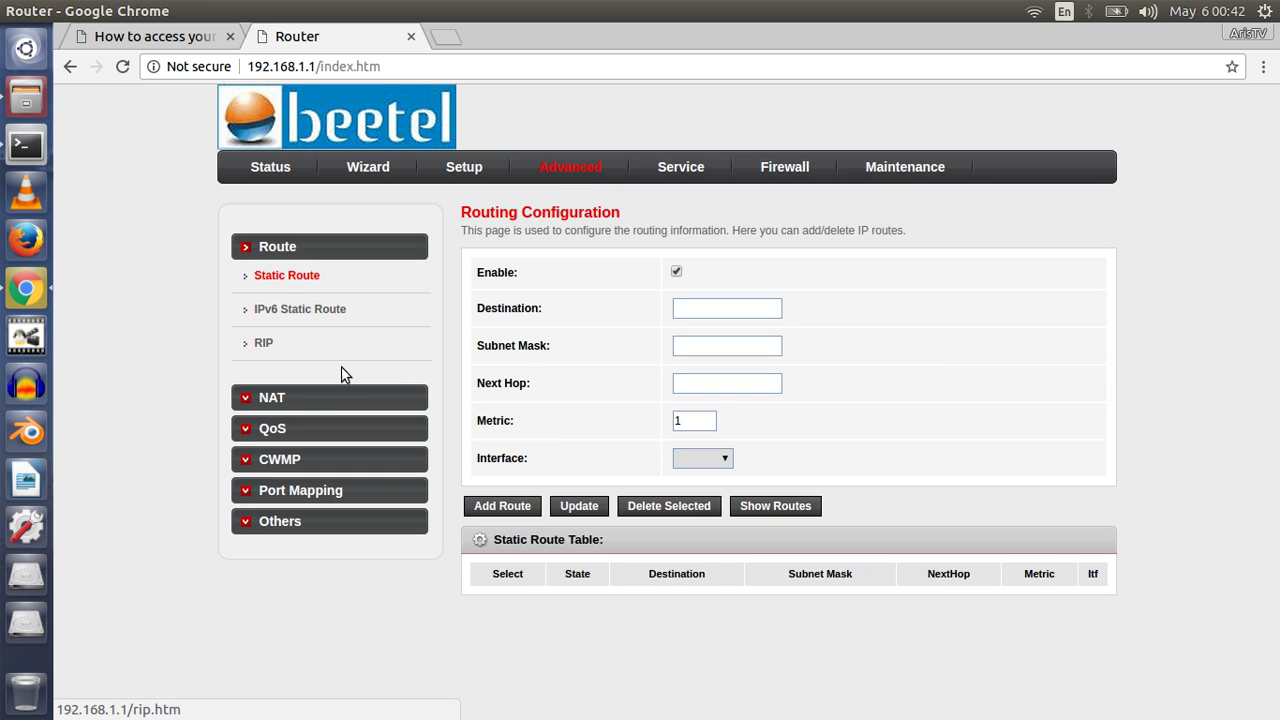
pyautogui.click(270, 399)
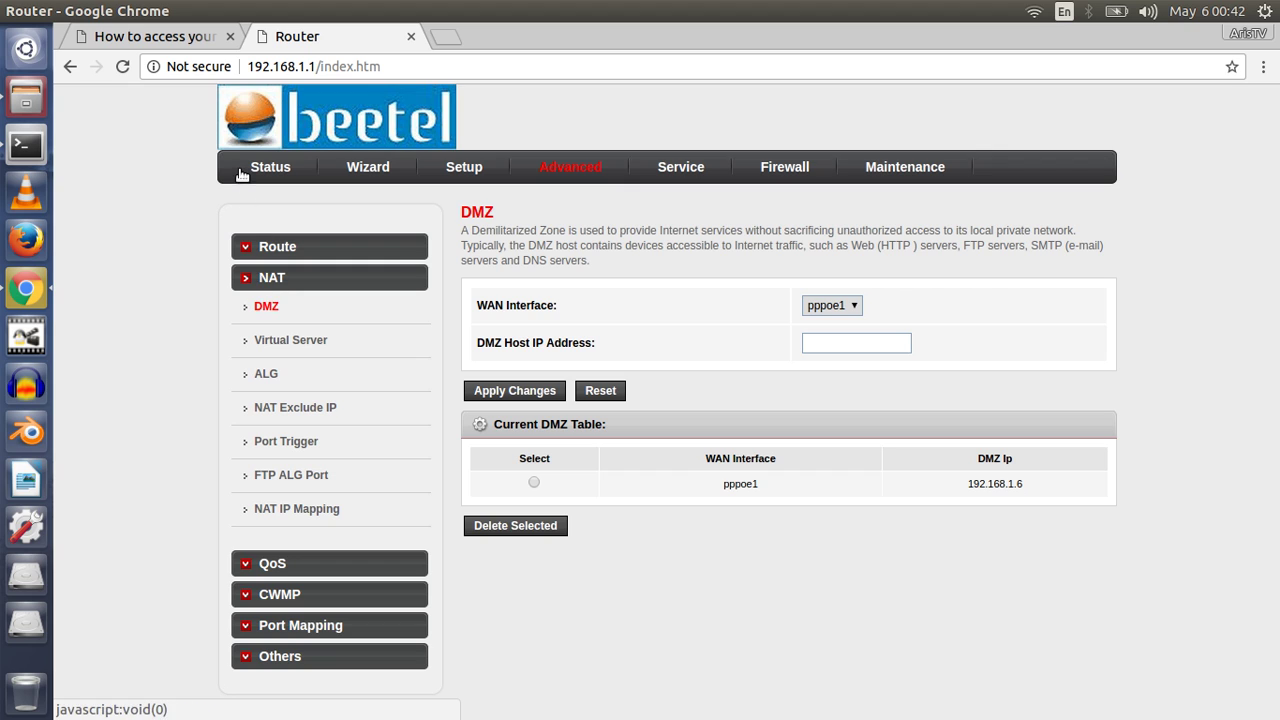
pyautogui.click(172, 40)
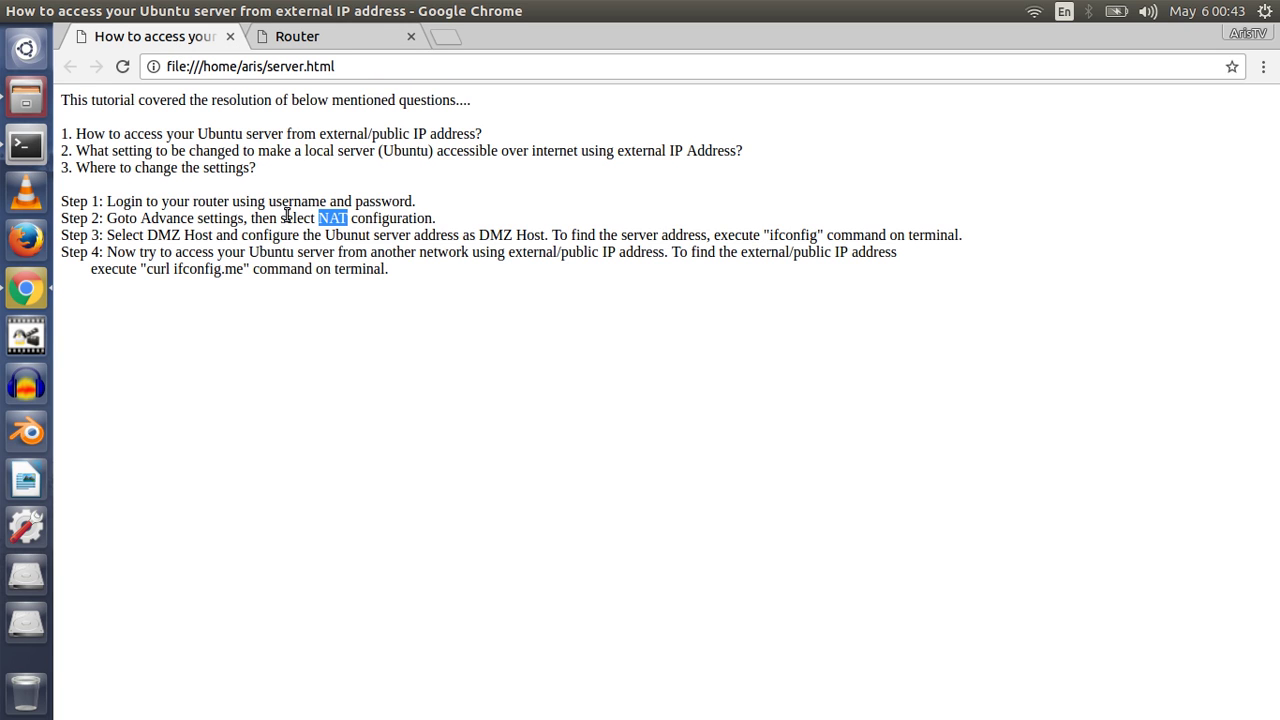
pyautogui.moveTo(108, 235)
pyautogui.mouseDown()
pyautogui.moveTo(589, 236)
pyautogui.moveTo(690, 252)
pyautogui.moveTo(794, 236)
pyautogui.moveTo(954, 251)
pyautogui.moveTo(971, 240)
pyautogui.moveTo(891, 238)
pyautogui.mouseUp()
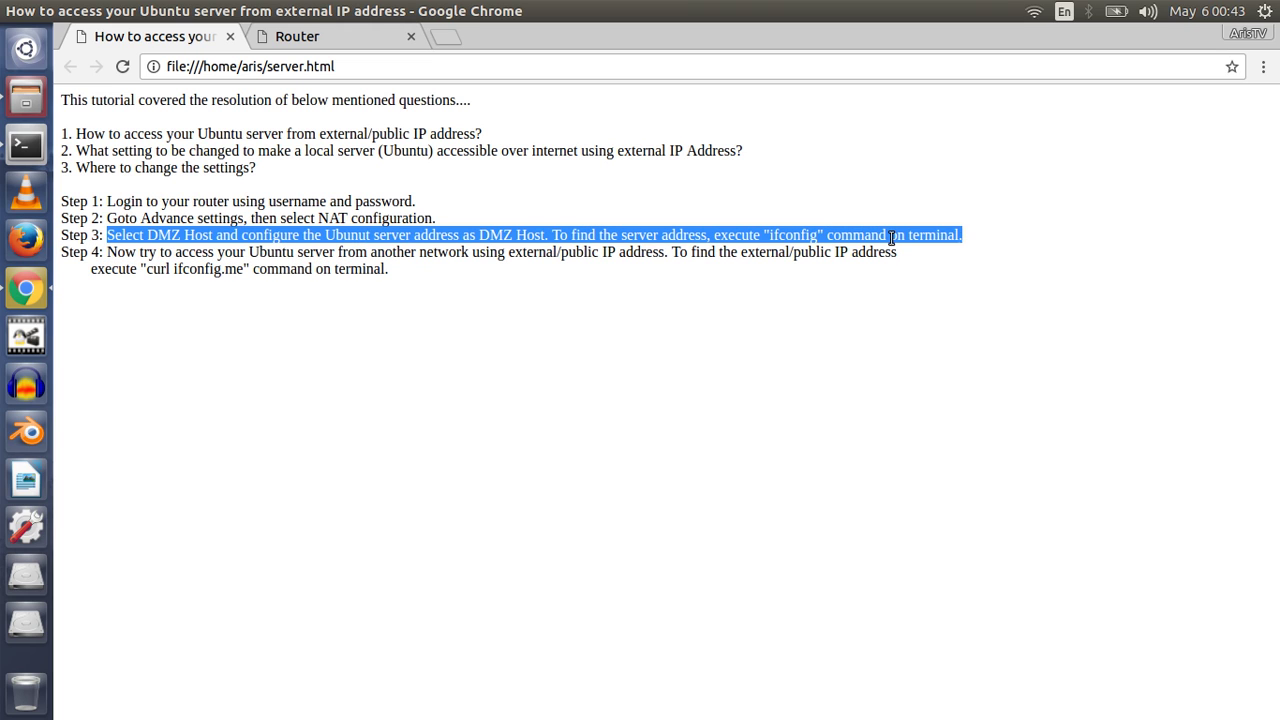
pyautogui.moveTo(796, 236); pyautogui.dragTo(796, 238)
pyautogui.click(797, 238)
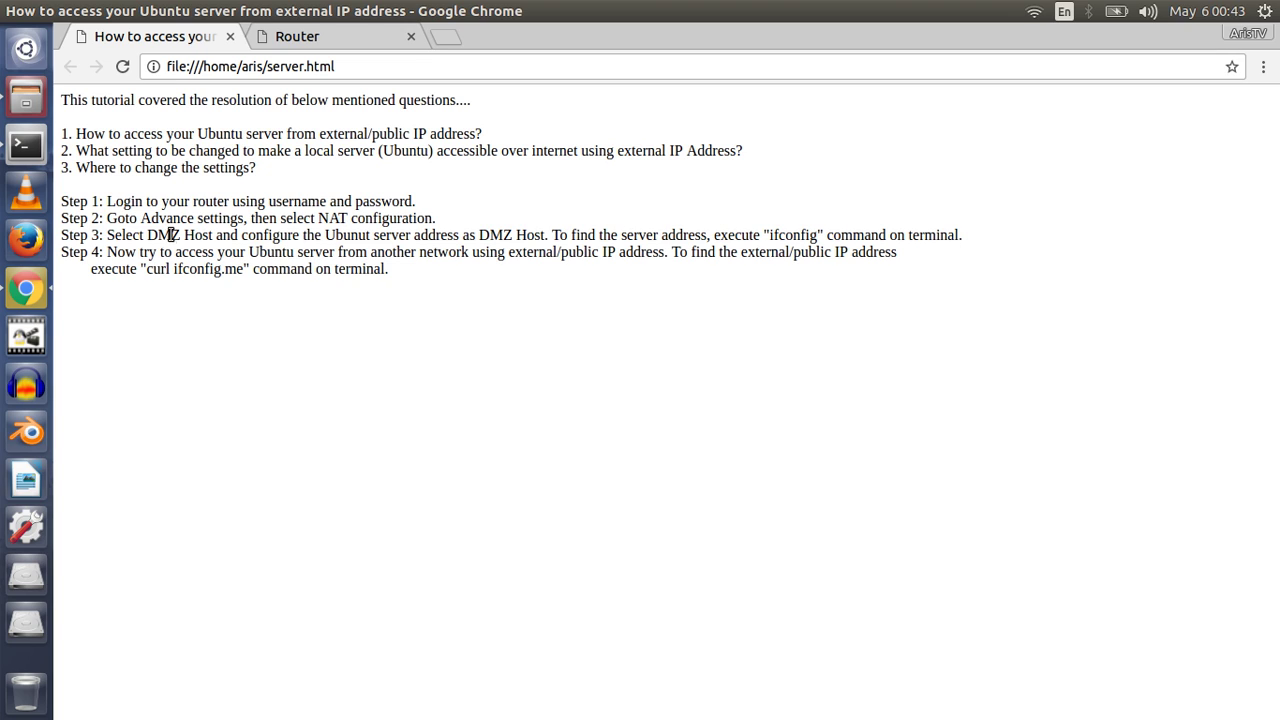
pyautogui.moveTo(147, 237); pyautogui.dragTo(214, 241)
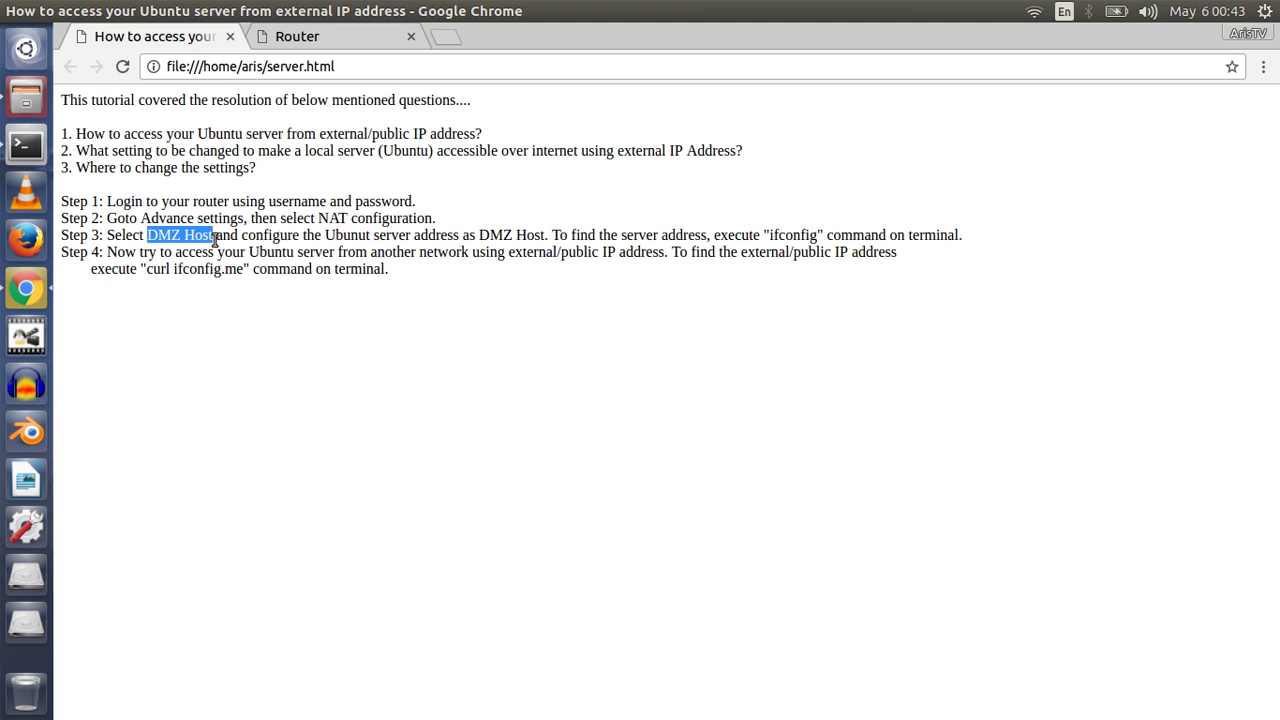
pyautogui.click(360, 38)
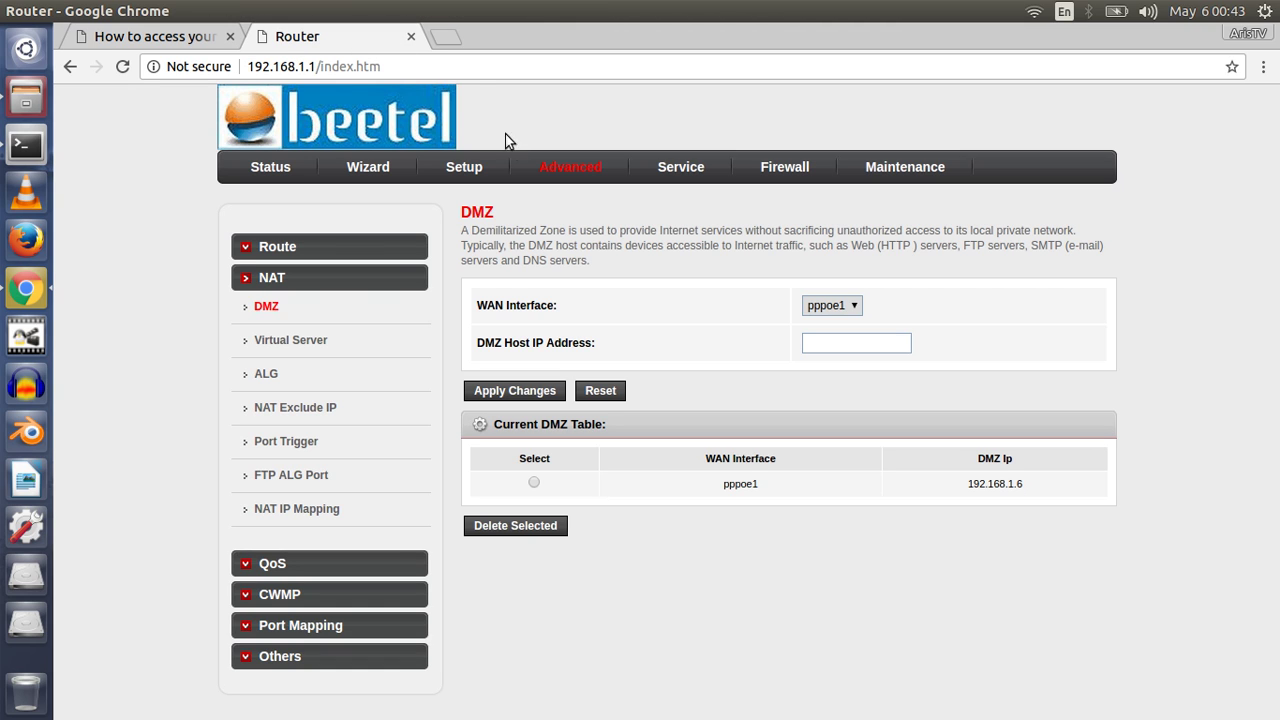
pyautogui.click(268, 308)
pyautogui.click(192, 37)
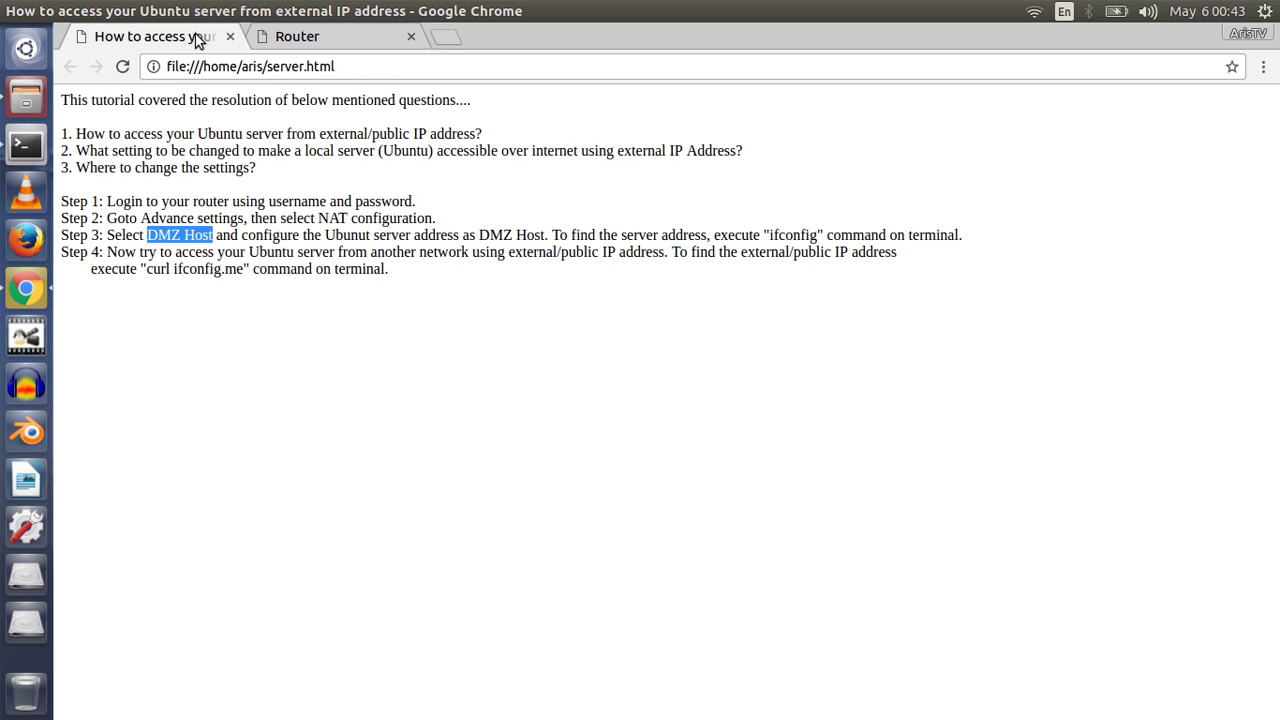
pyautogui.doubleClick(792, 231)
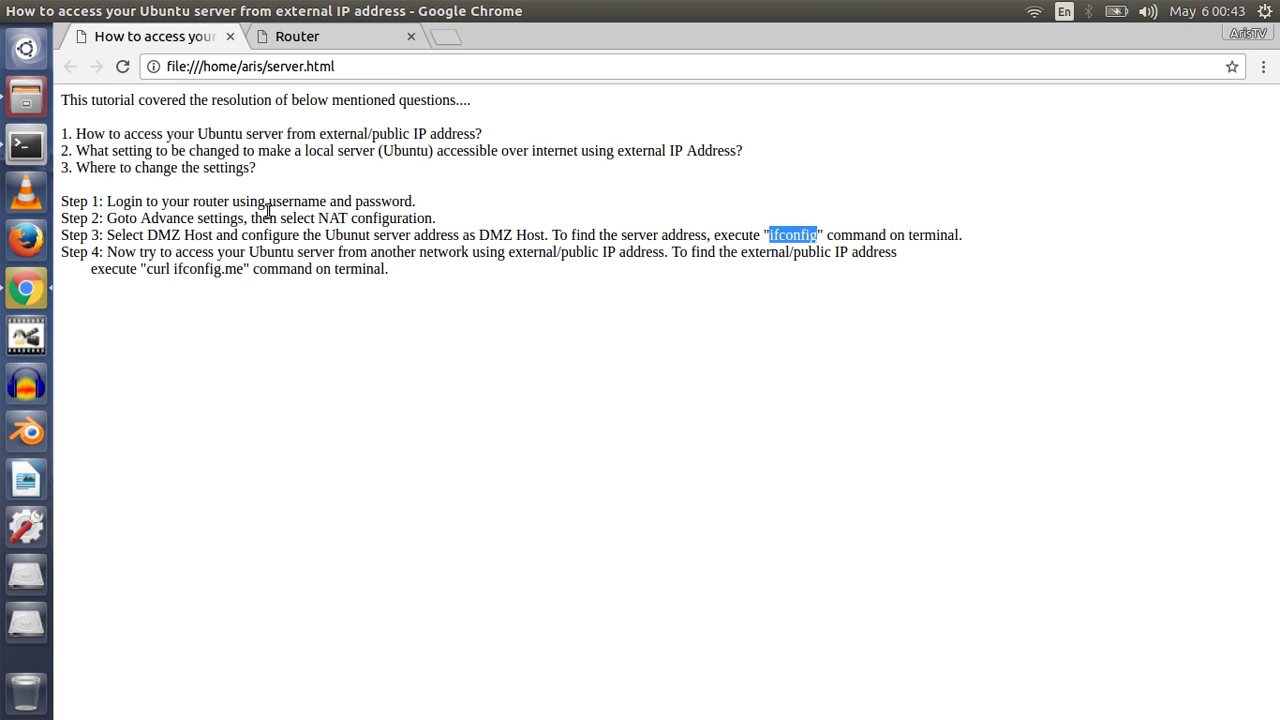
pyautogui.rightClick(35, 150)
# Step: Run ifconfig in a new terminal window
pyautogui.click(114, 147)
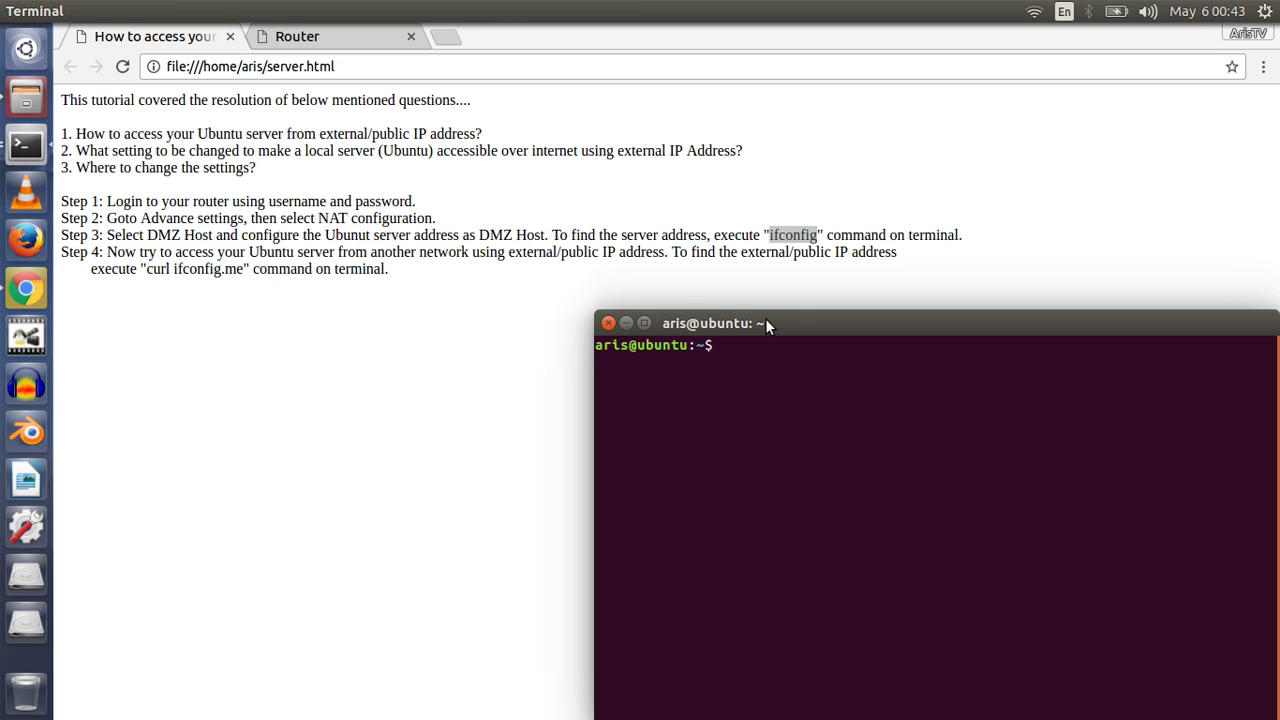
pyautogui.moveTo(765, 318); pyautogui.dragTo(647, 318)
pyautogui.write('i')
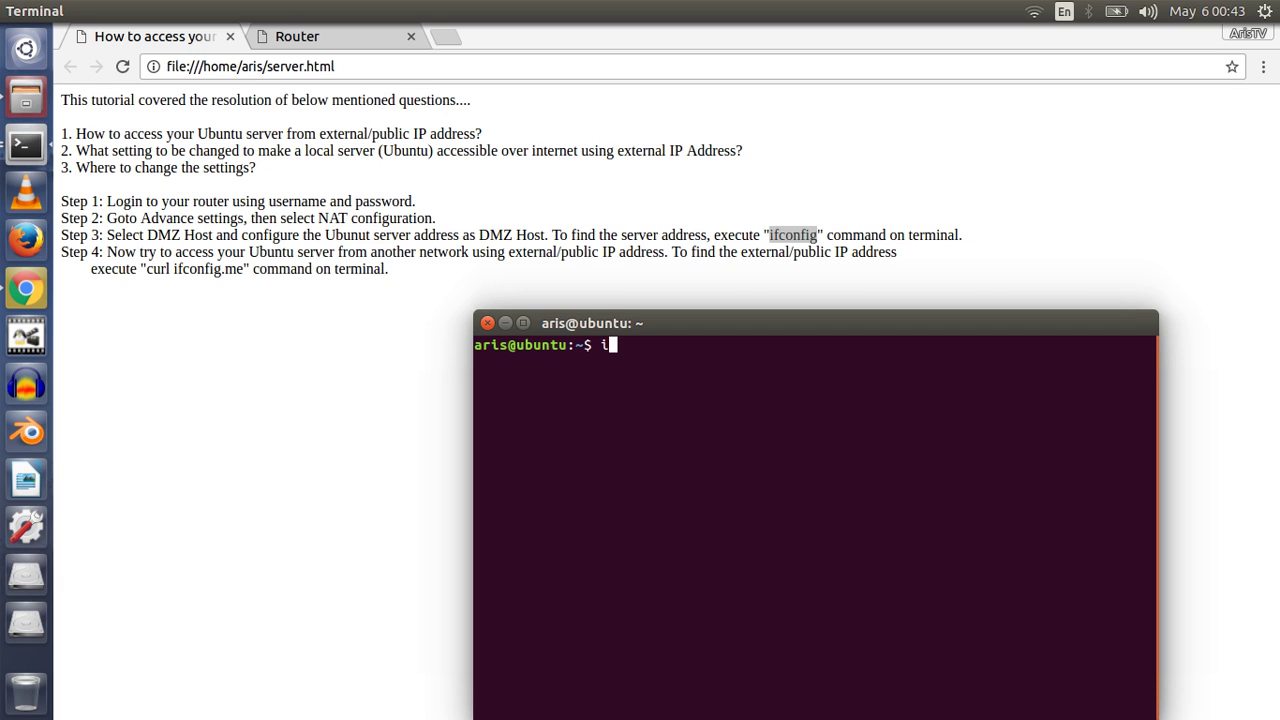
pyautogui.write('fconfig')
pyautogui.press('Return')
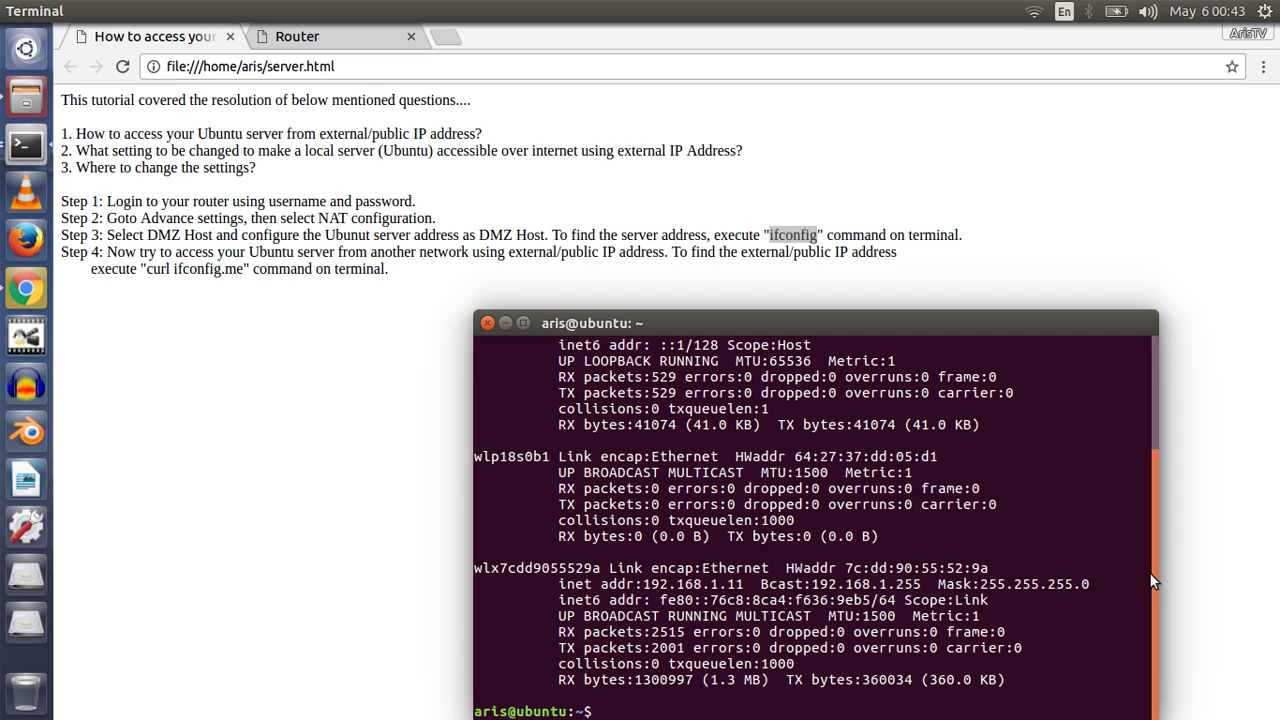
# Step: Inspect the ifconfig output, highlighting loopback 127.0.0.1 and the wireless interface name
pyautogui.moveTo(1154, 588); pyautogui.dragTo(1155, 478)
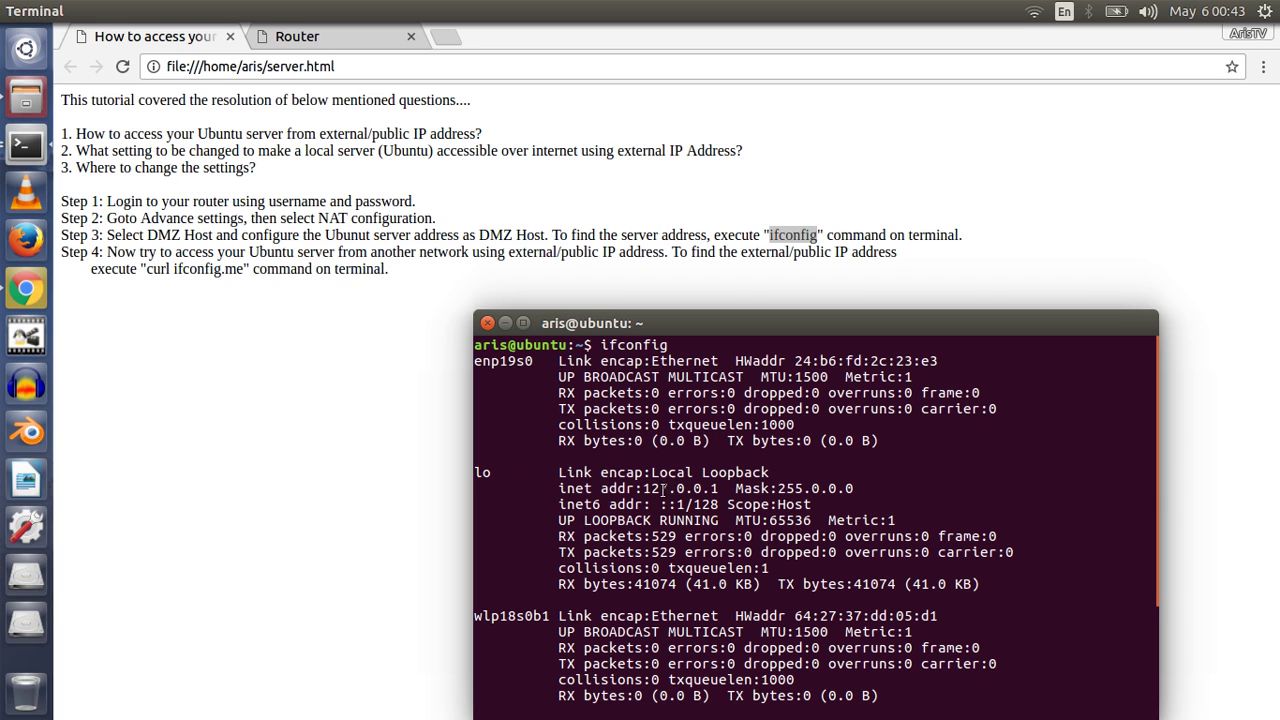
pyautogui.moveTo(645, 488); pyautogui.dragTo(716, 490)
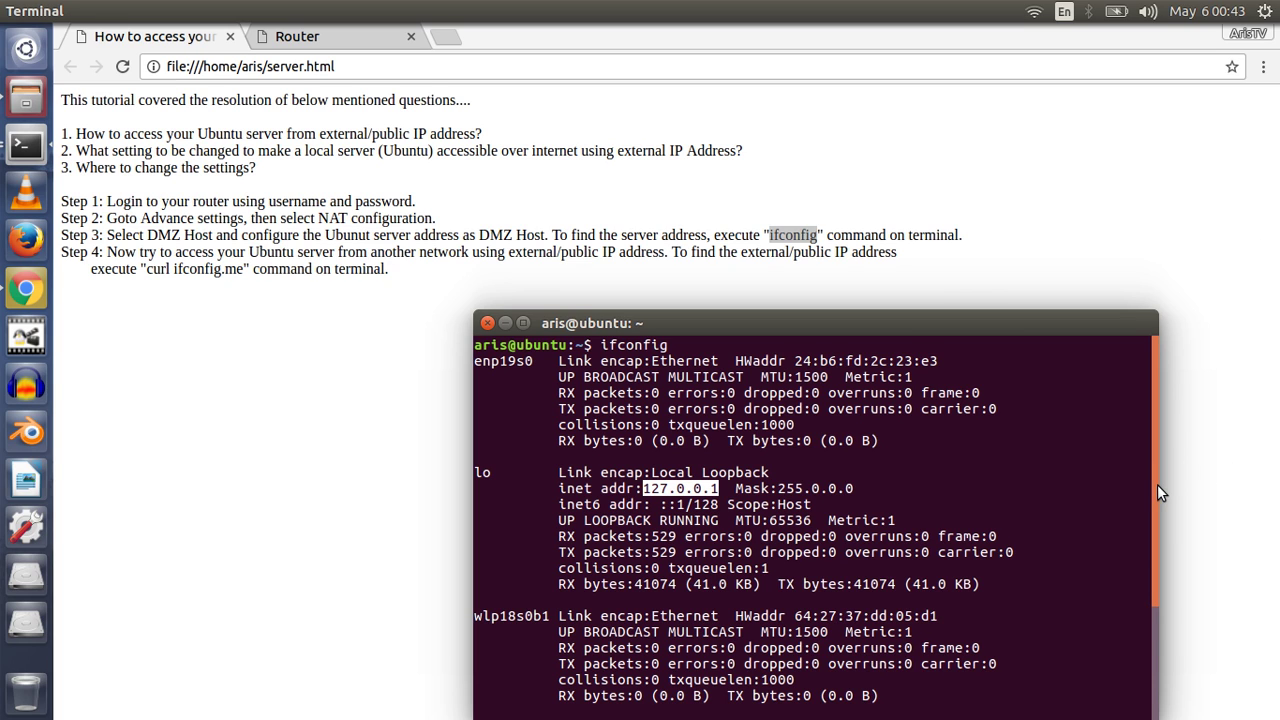
pyautogui.scroll(-3, 1157, 484)
pyautogui.scroll(-3, 1145, 566)
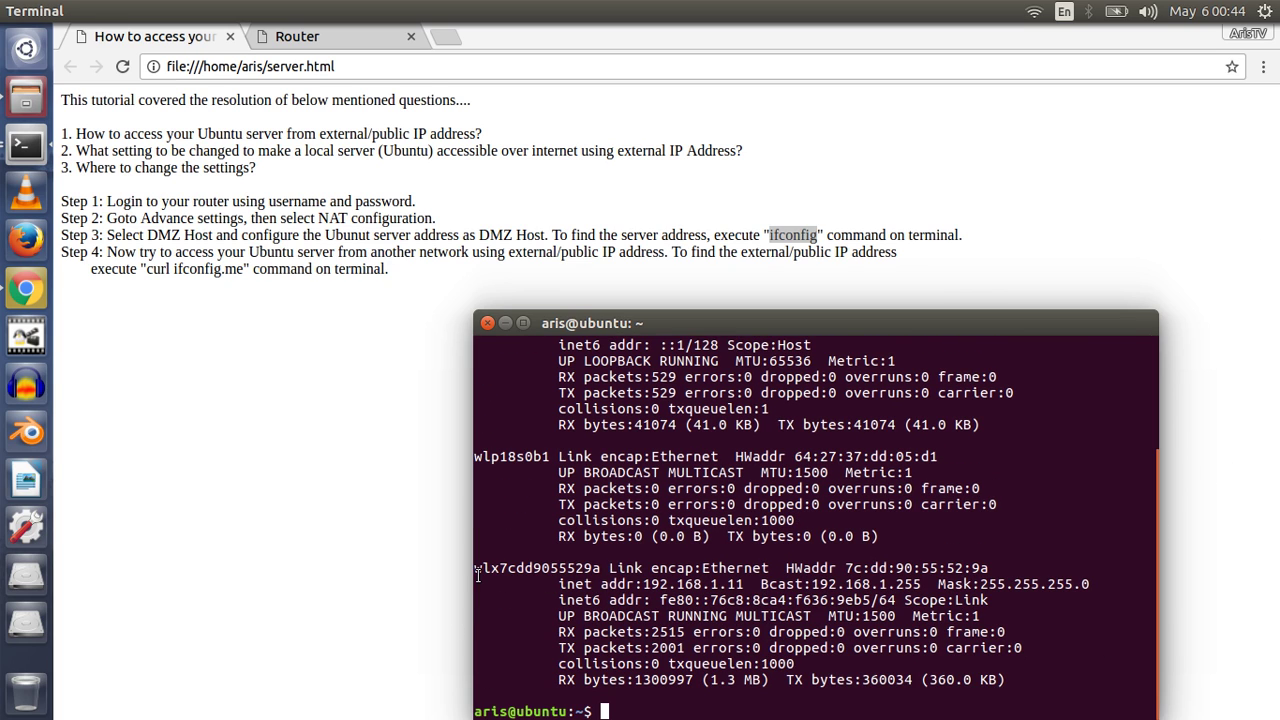
pyautogui.moveTo(597, 568); pyautogui.dragTo(477, 567)
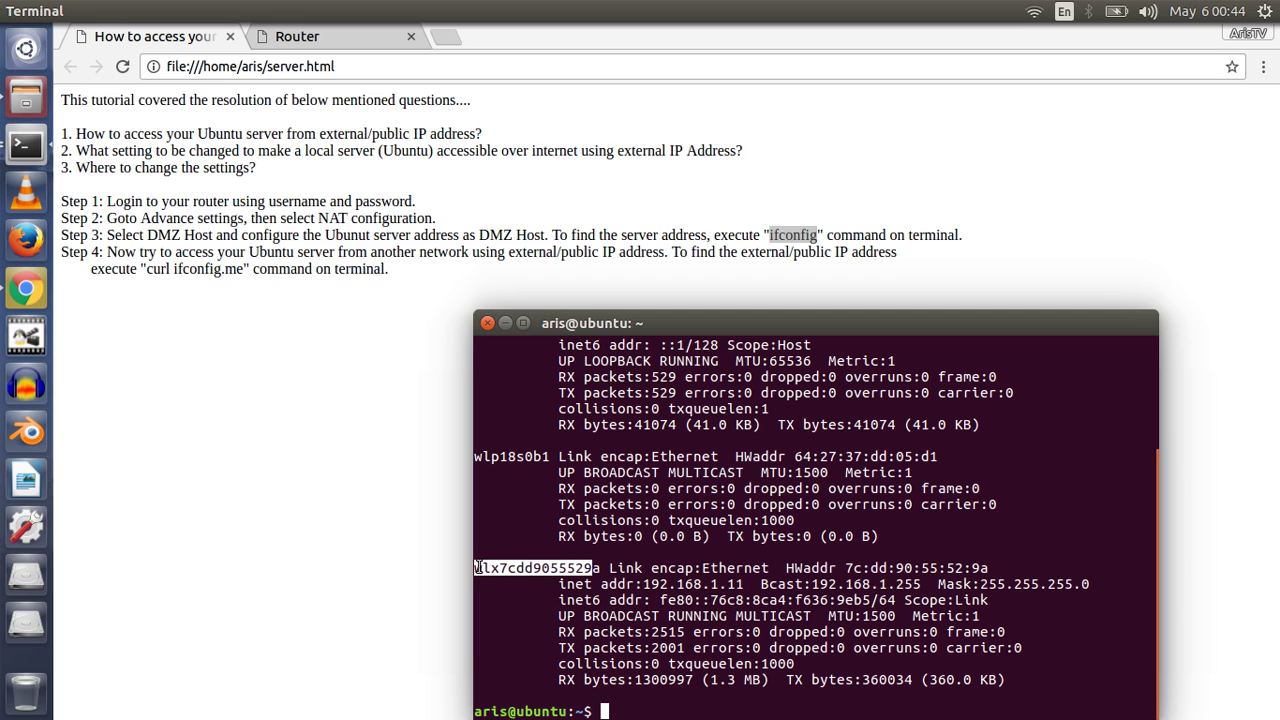
pyautogui.click(670, 600)
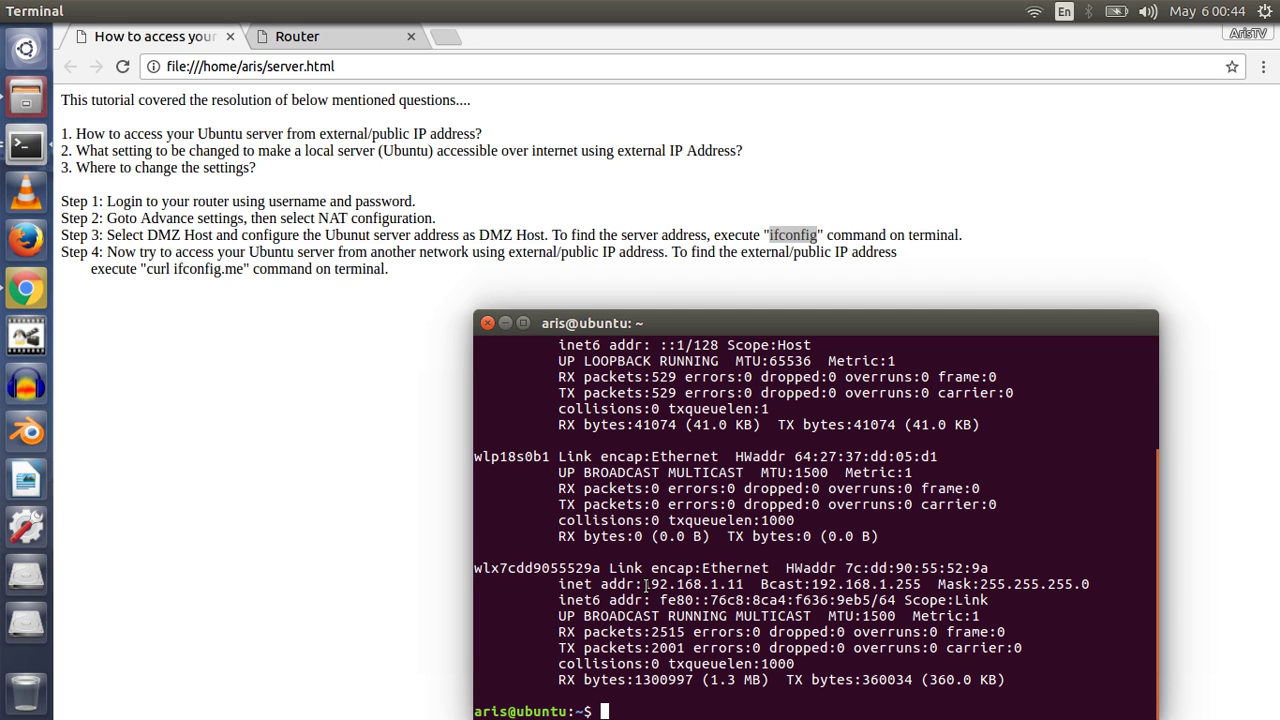
# Step: Copy the server's local address 192.168.1.11 from the ifconfig output
pyautogui.moveTo(646, 584); pyautogui.dragTo(744, 585)
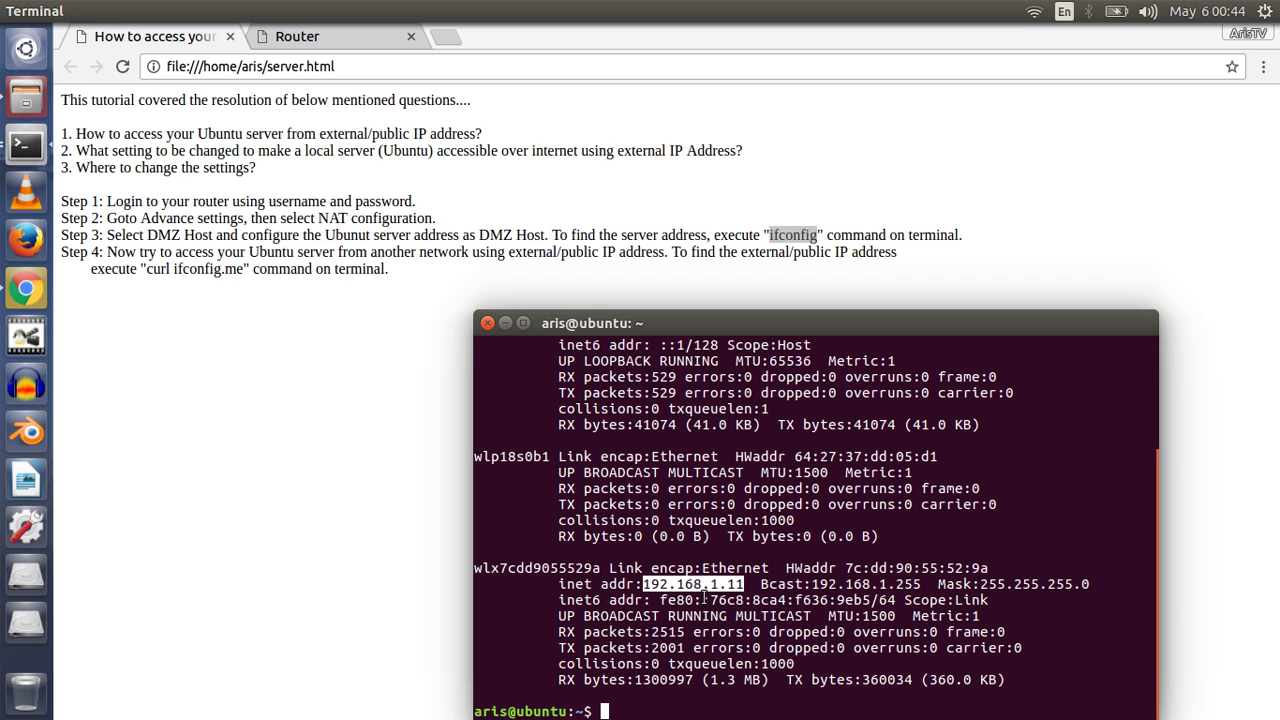
pyautogui.click(704, 588)
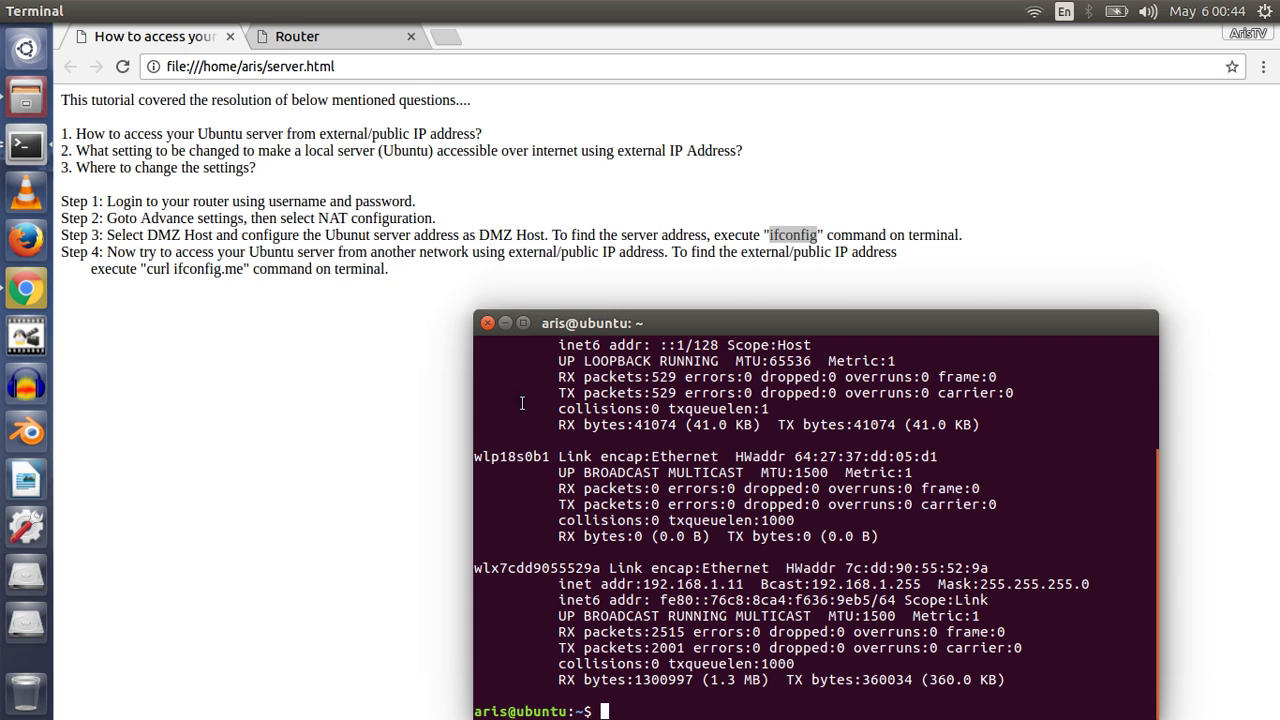
pyautogui.moveTo(646, 584); pyautogui.dragTo(741, 584)
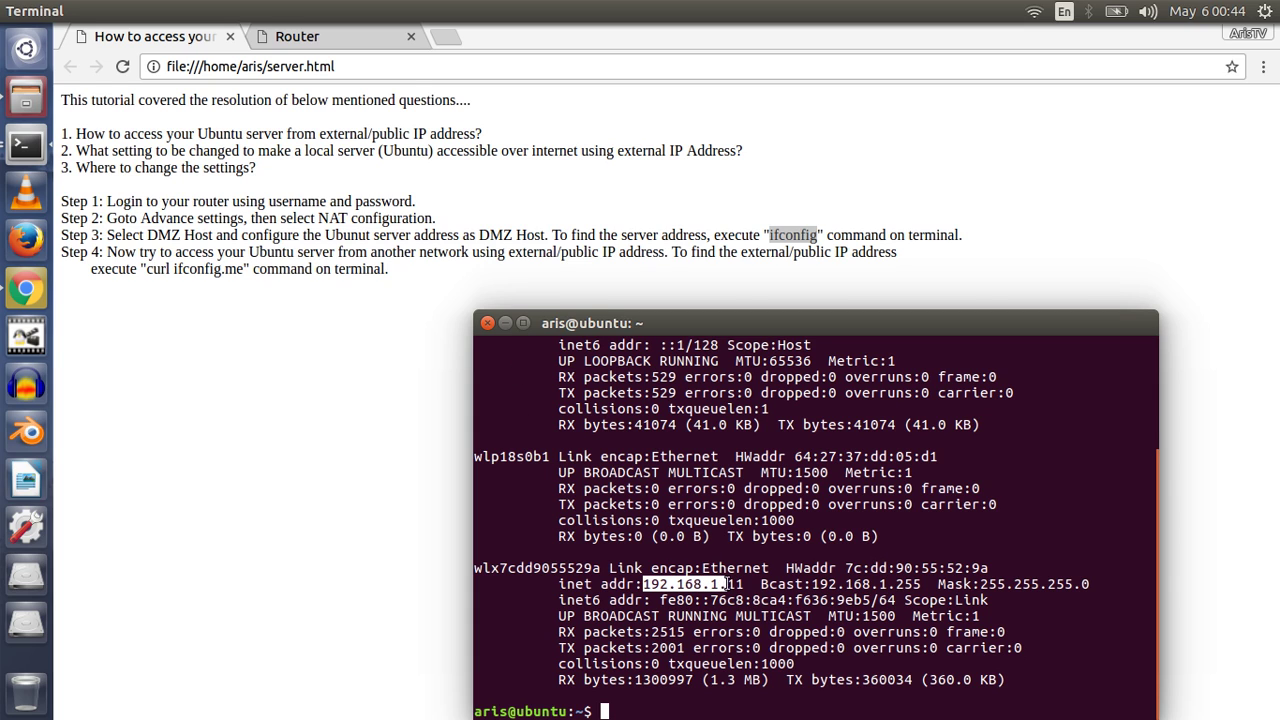
pyautogui.rightClick(741, 584)
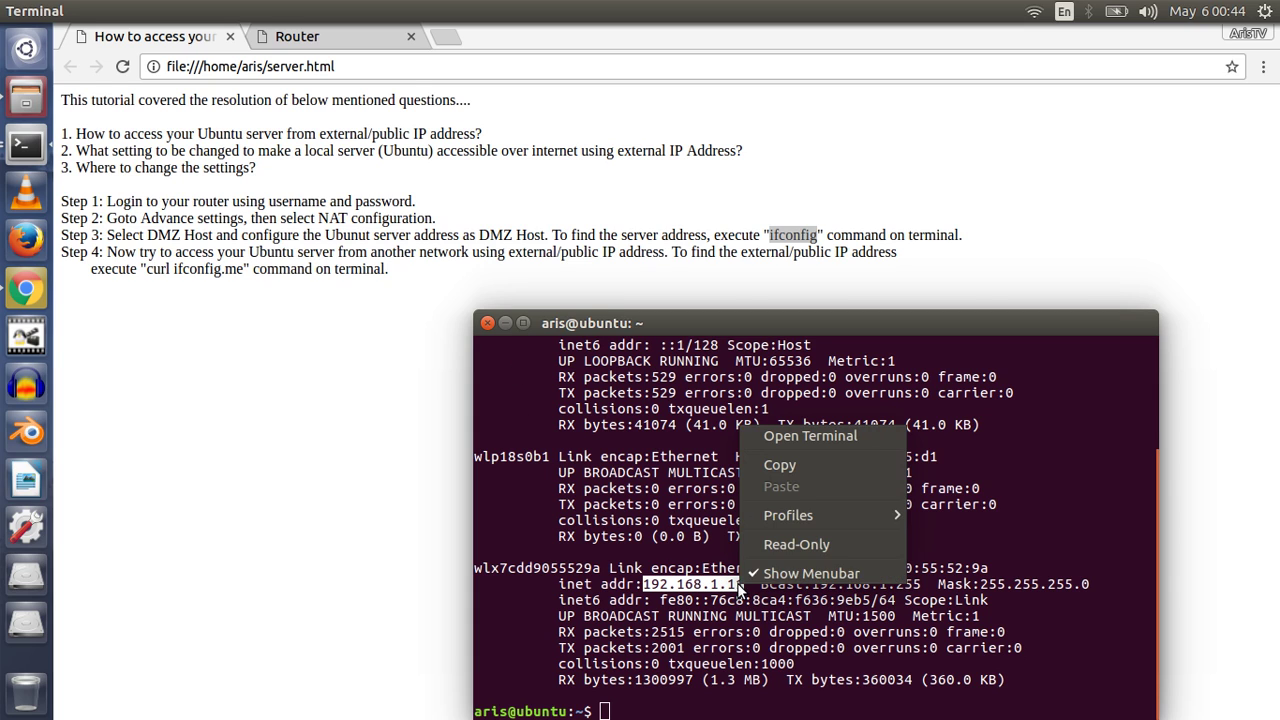
pyautogui.click(771, 465)
pyautogui.click(757, 492)
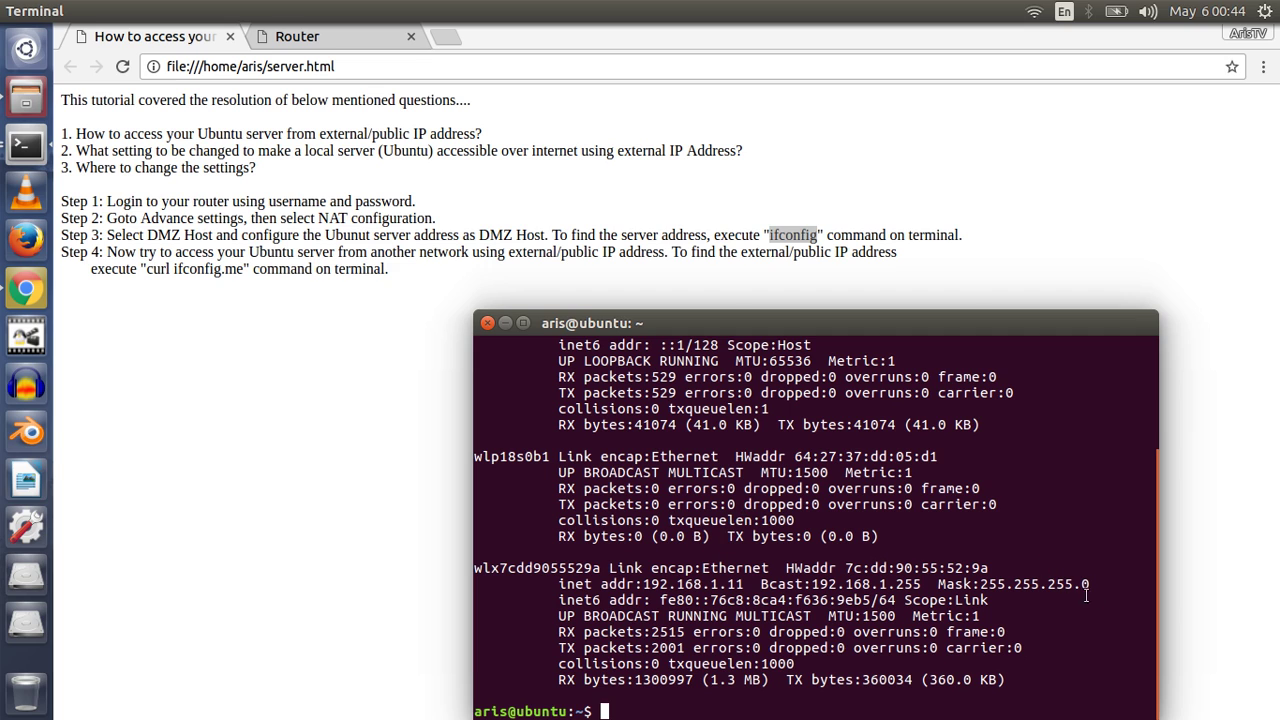
pyautogui.moveTo(1151, 615); pyautogui.dragTo(1147, 513)
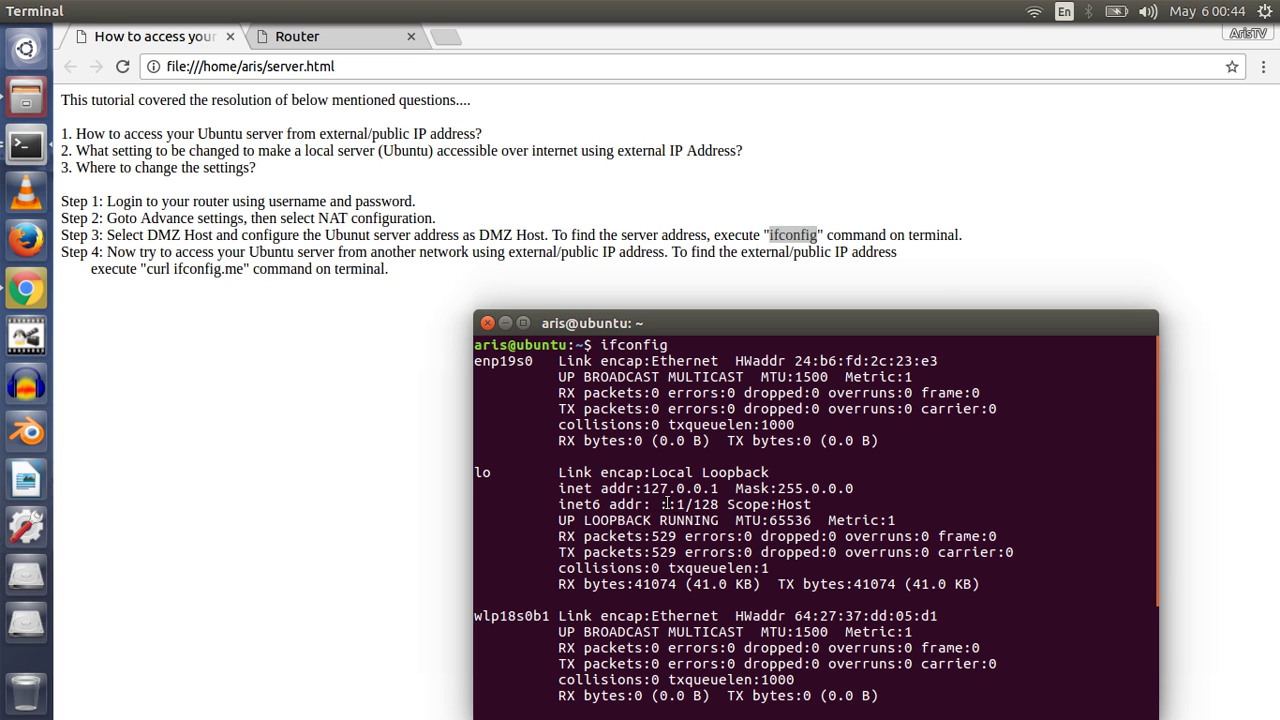
# Step: Replace the DMZ host 192.168.1.6 with 192.168.1.11, apply it, and close the router tab
pyautogui.click(487, 322)
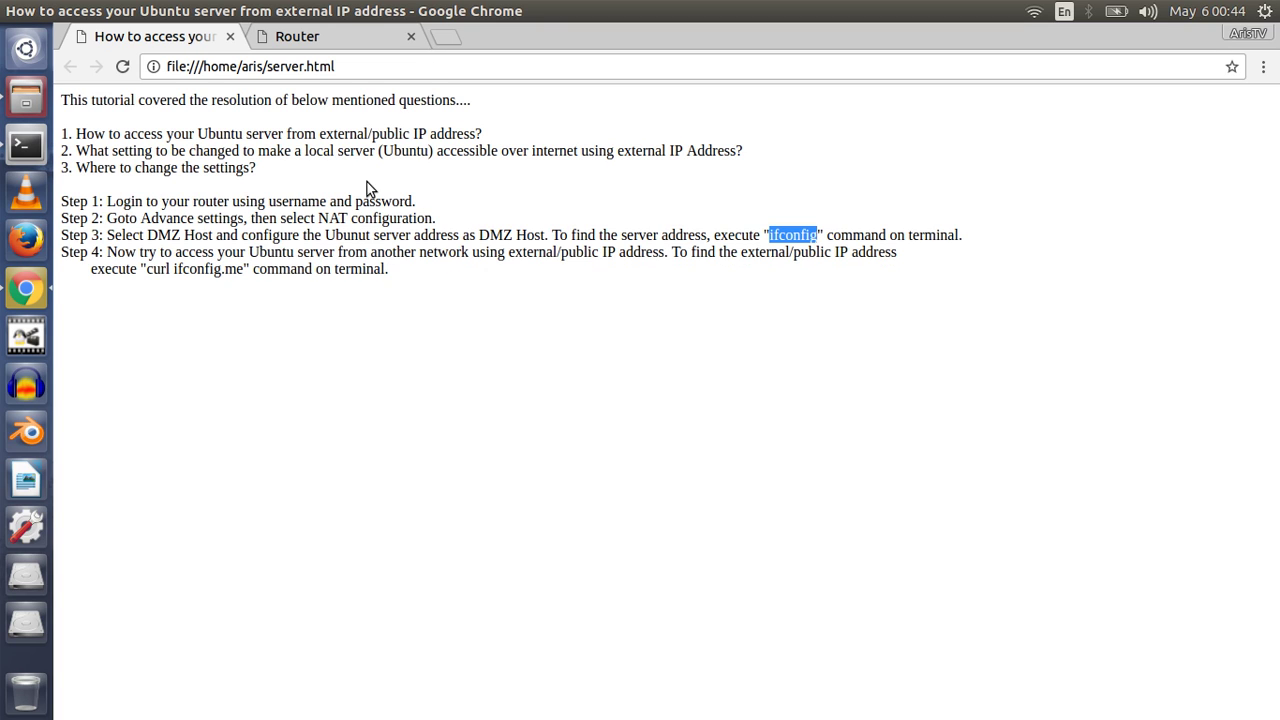
pyautogui.click(352, 40)
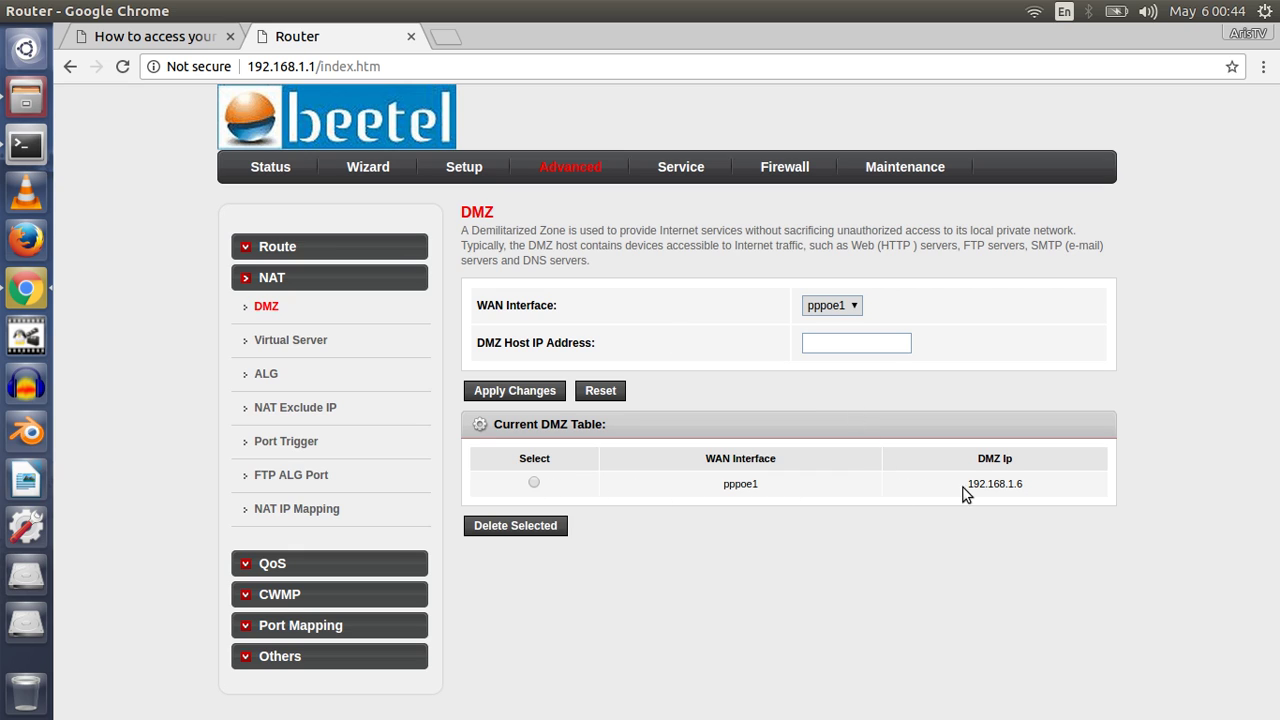
pyautogui.click(835, 344)
pyautogui.rightClick(839, 345)
pyautogui.click(886, 466)
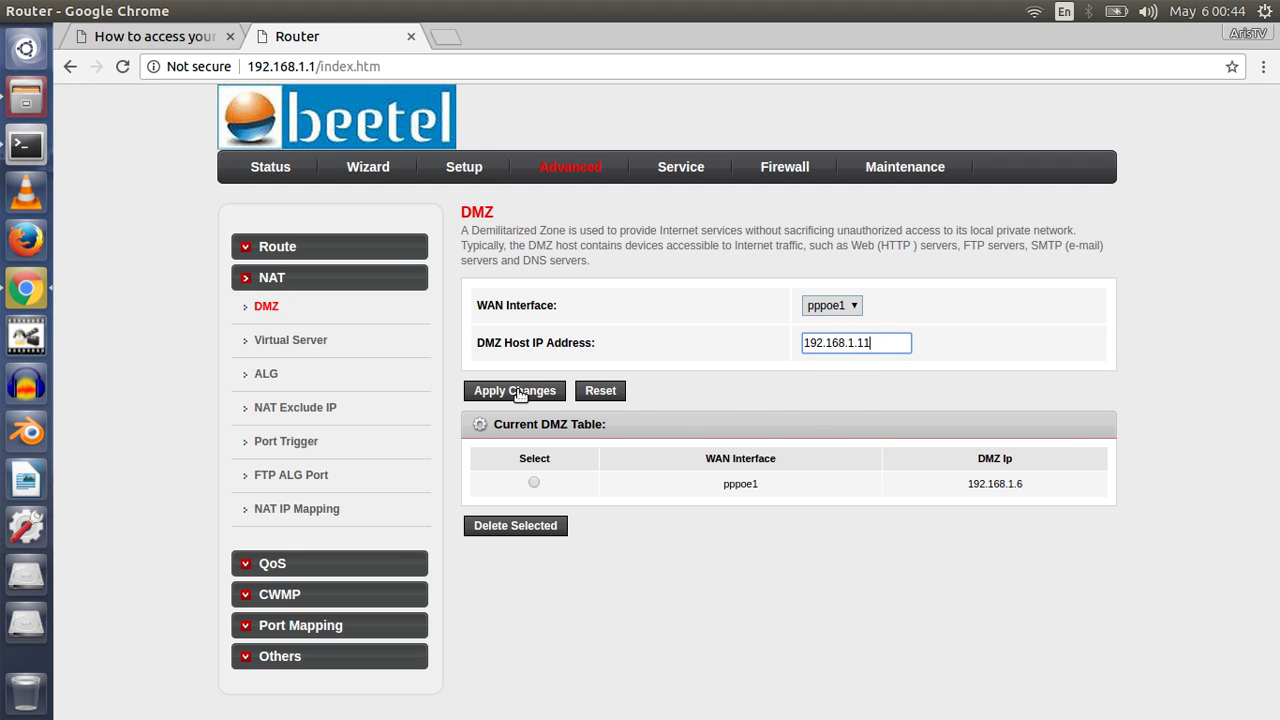
pyautogui.click(525, 396)
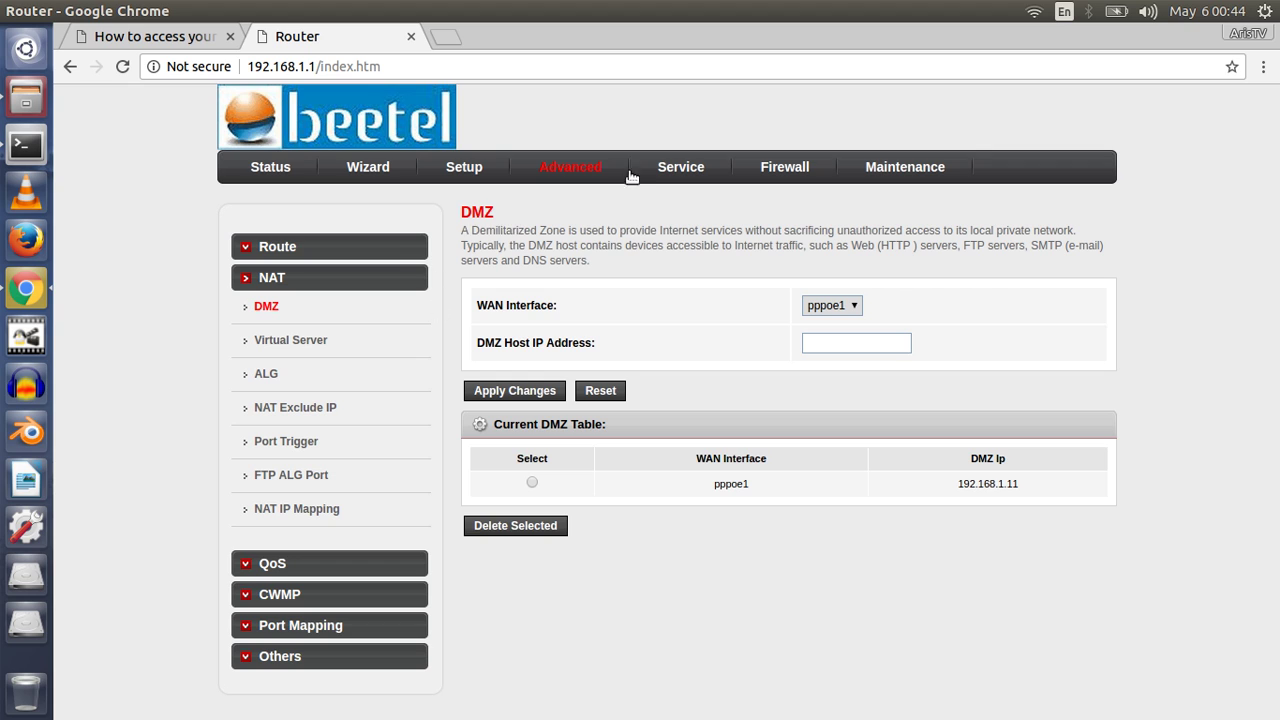
pyautogui.click(411, 37)
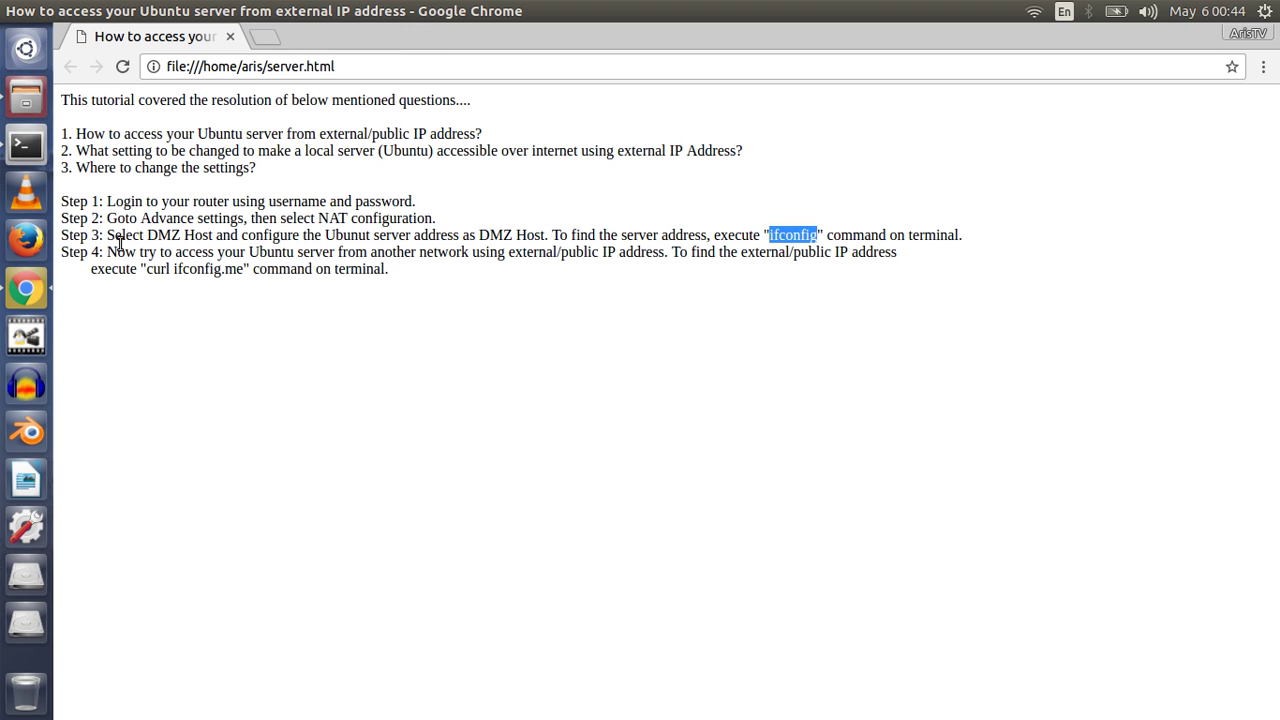
# Step: Highlight the Step 4 instruction about finding the external public IP
pyautogui.click(218, 257)
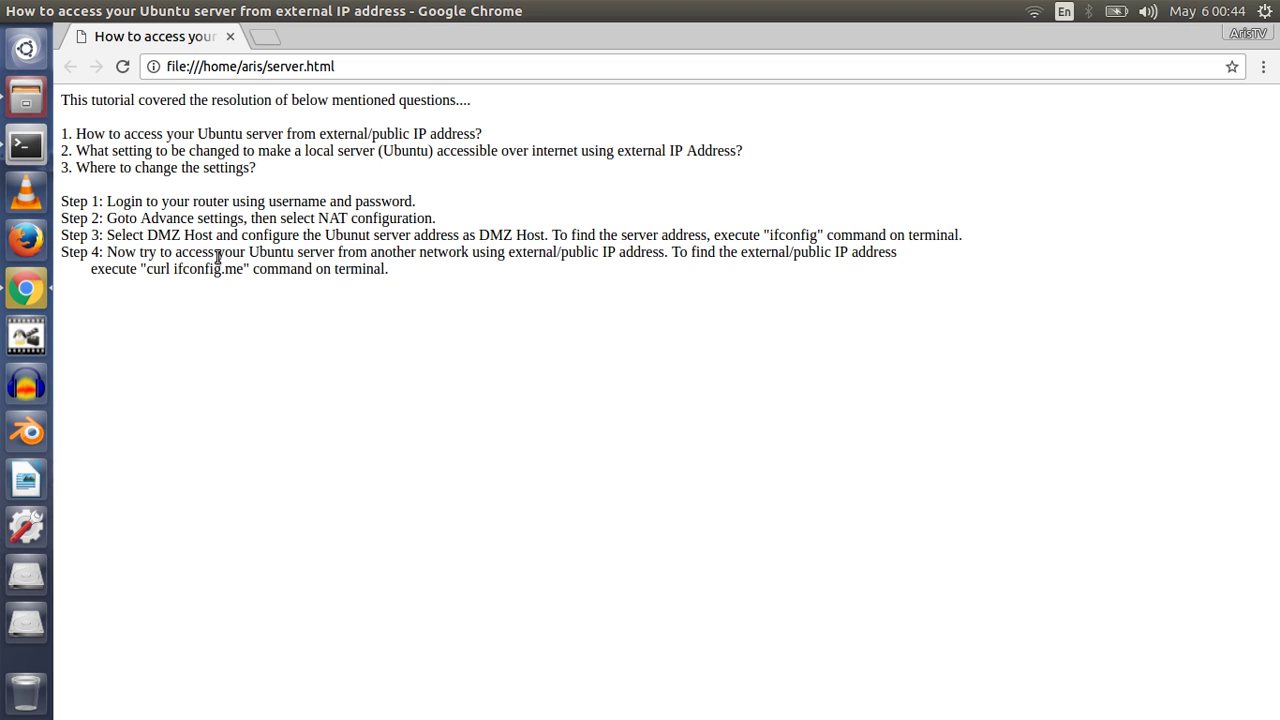
pyautogui.moveTo(108, 250); pyautogui.dragTo(447, 252)
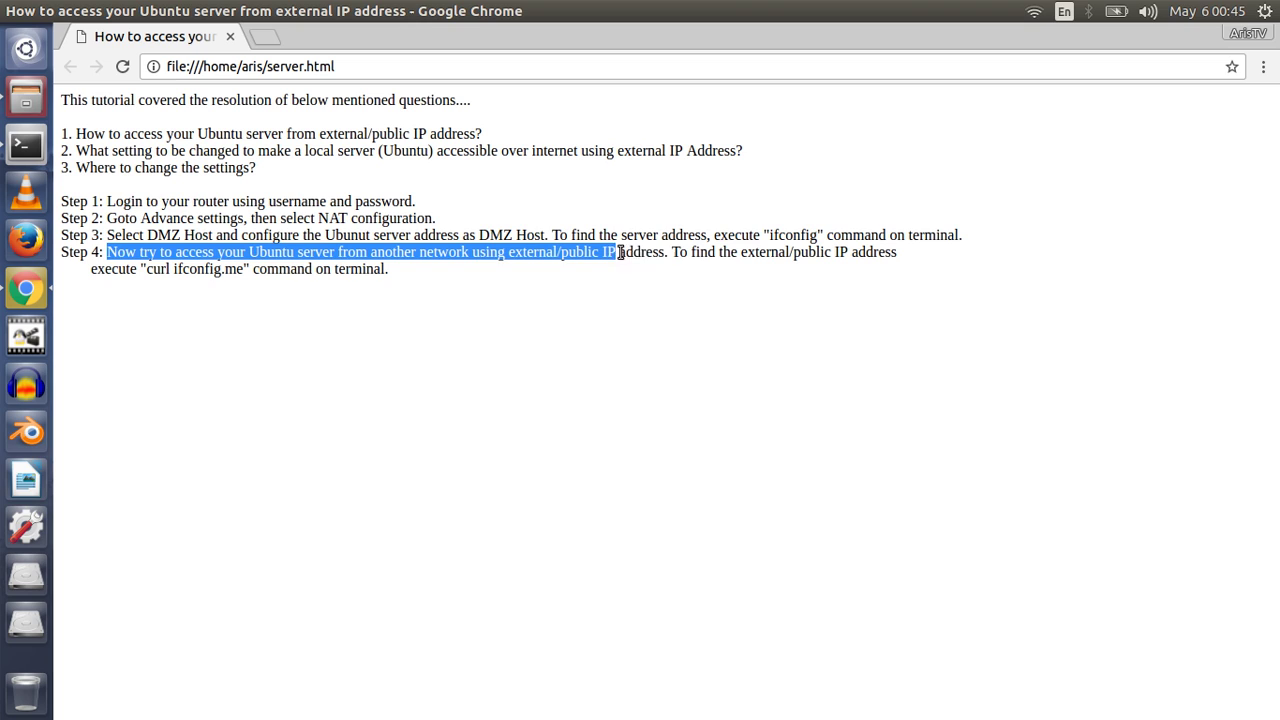
pyautogui.moveTo(447, 252)
pyautogui.mouseDown()
pyautogui.moveTo(670, 252)
pyautogui.moveTo(660, 249)
pyautogui.mouseUp()
pyautogui.click(635, 252)
pyautogui.doubleClick(545, 252)
pyautogui.click(584, 251)
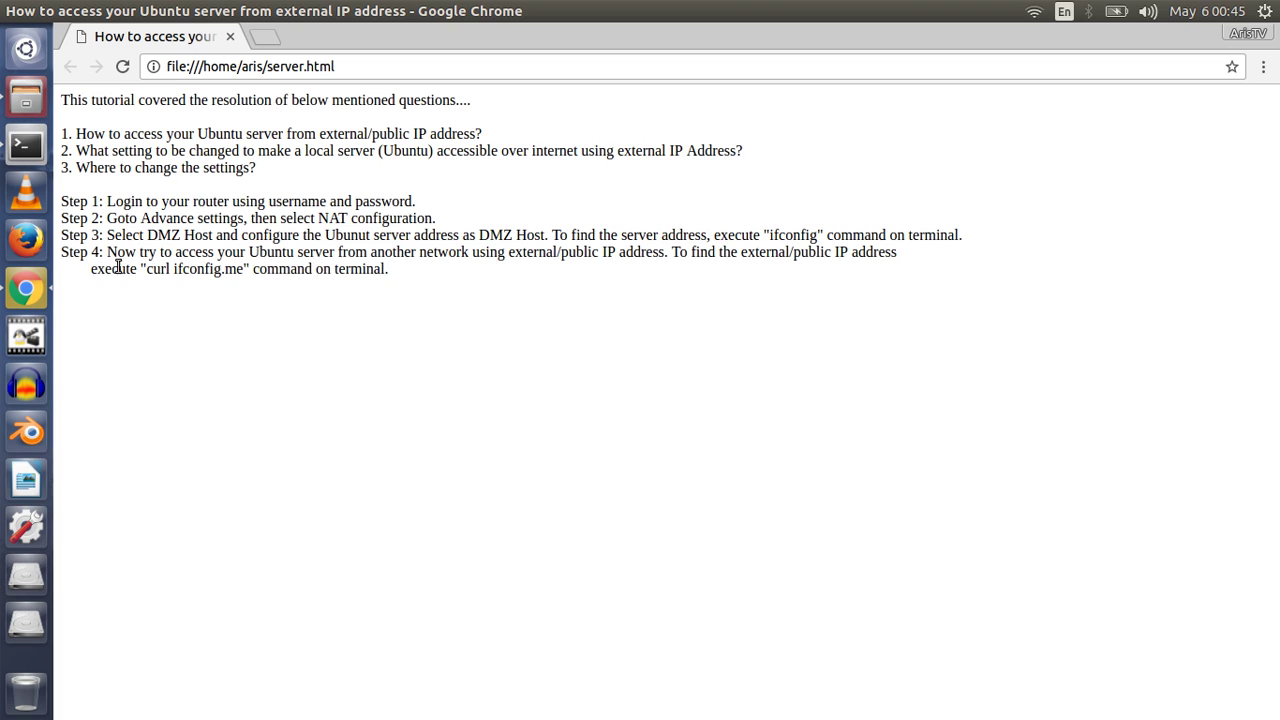
# Step: Copy the curl ifconfig.me command from Step 4 and start a new terminal
pyautogui.moveTo(146, 269); pyautogui.dragTo(238, 272)
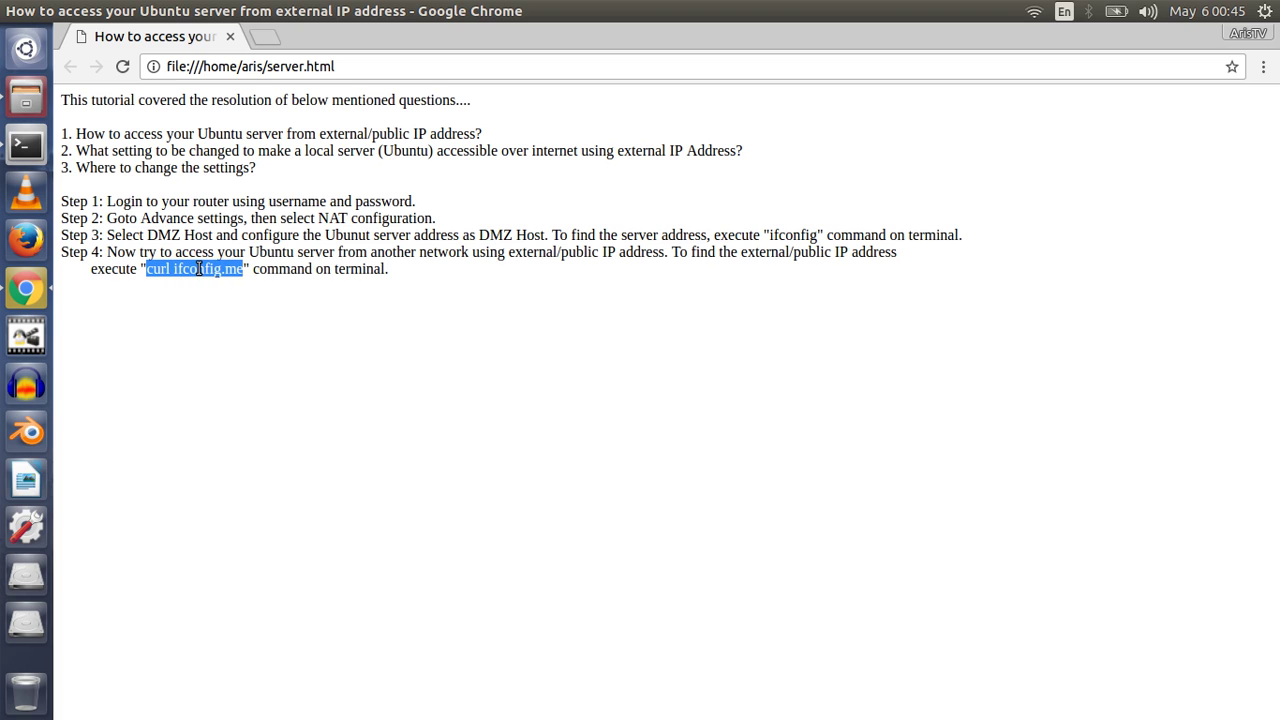
pyautogui.rightClick(199, 269)
pyautogui.click(225, 283)
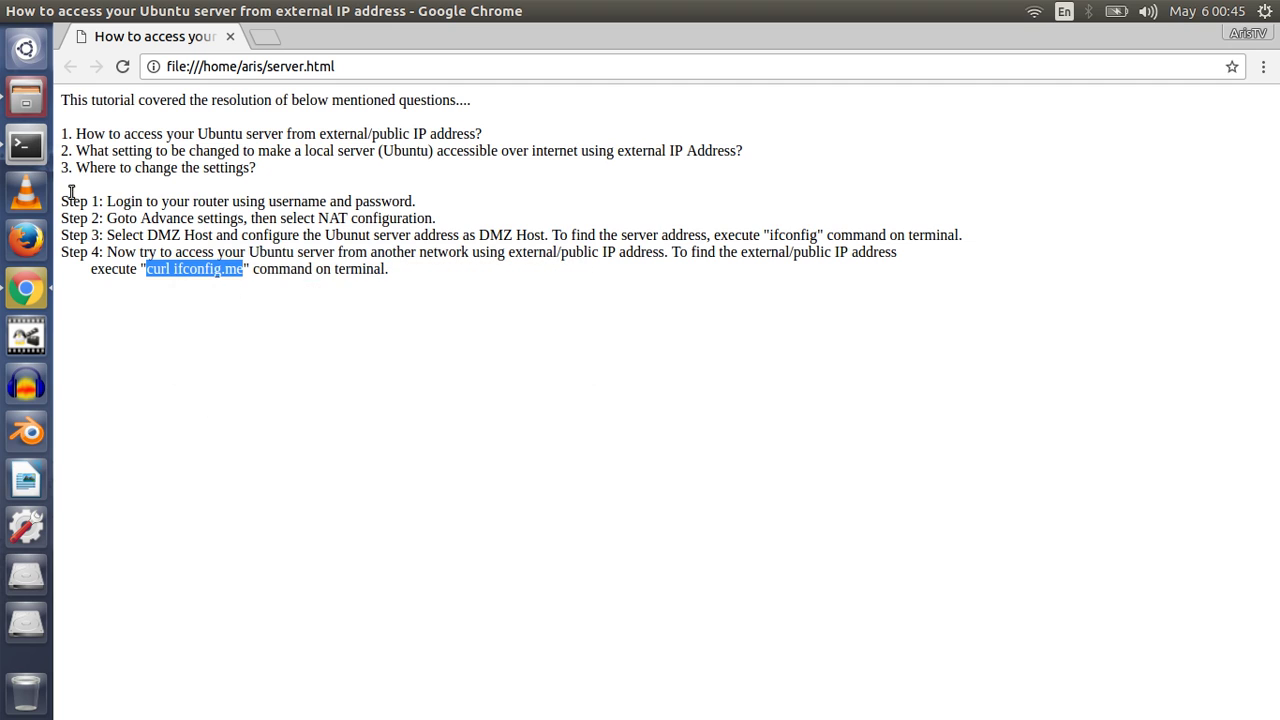
pyautogui.rightClick(28, 150)
# Step: Run the pasted curl ifconfig.me command in a new terminal window
pyautogui.click(90, 140)
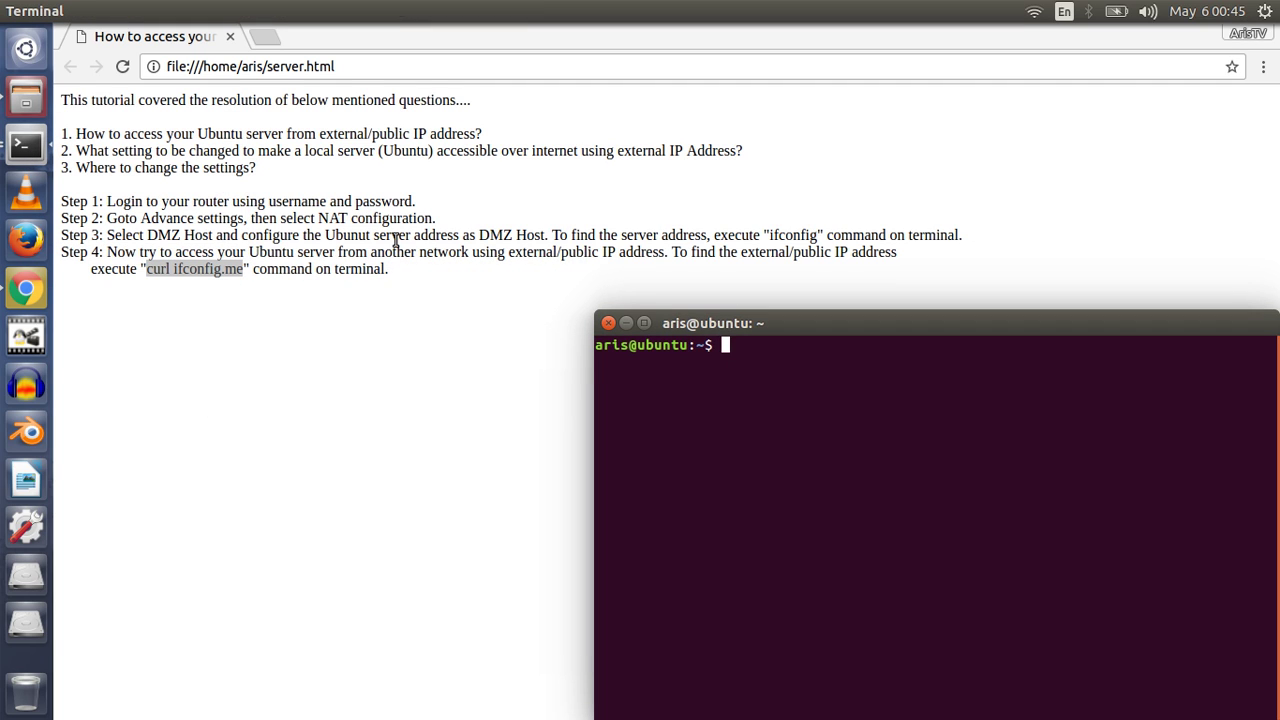
pyautogui.moveTo(768, 318); pyautogui.dragTo(617, 234)
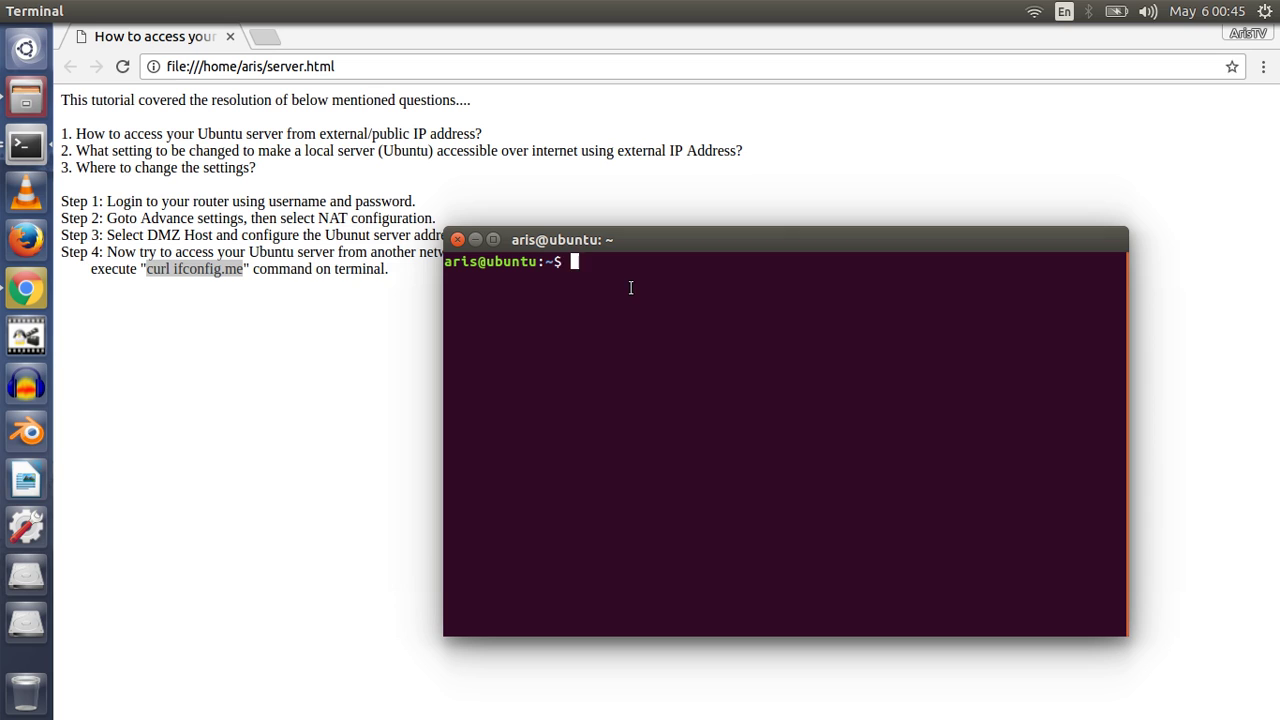
pyautogui.rightClick(631, 288)
pyautogui.click(676, 350)
pyautogui.press('Return')
pyautogui.moveTo(745, 243); pyautogui.dragTo(755, 277)
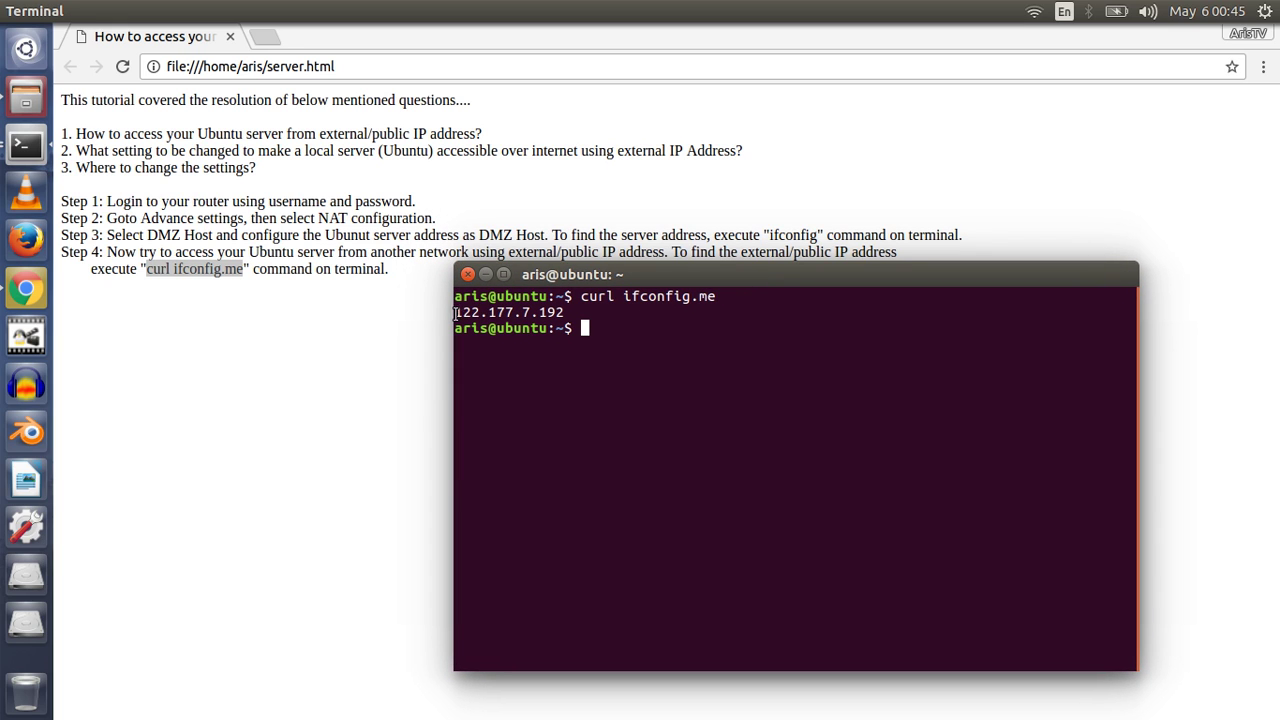
pyautogui.moveTo(455, 313); pyautogui.dragTo(564, 316)
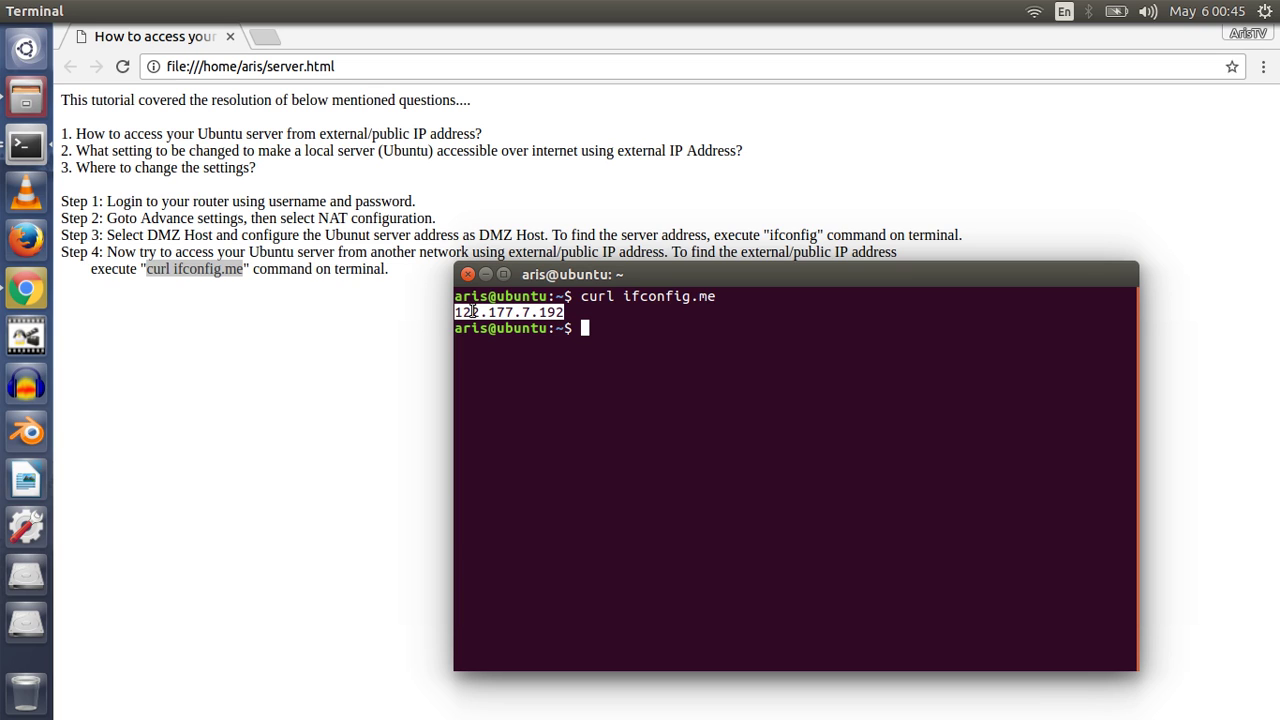
pyautogui.rightClick(538, 313)
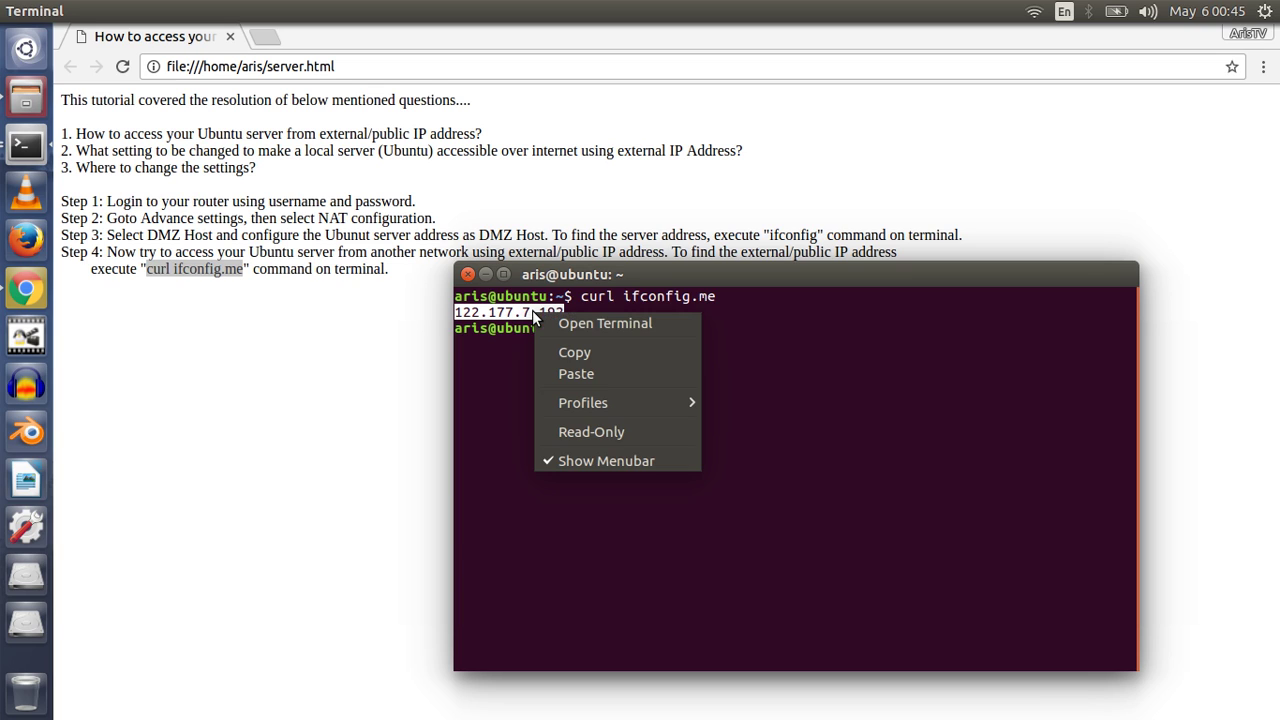
pyautogui.click(572, 350)
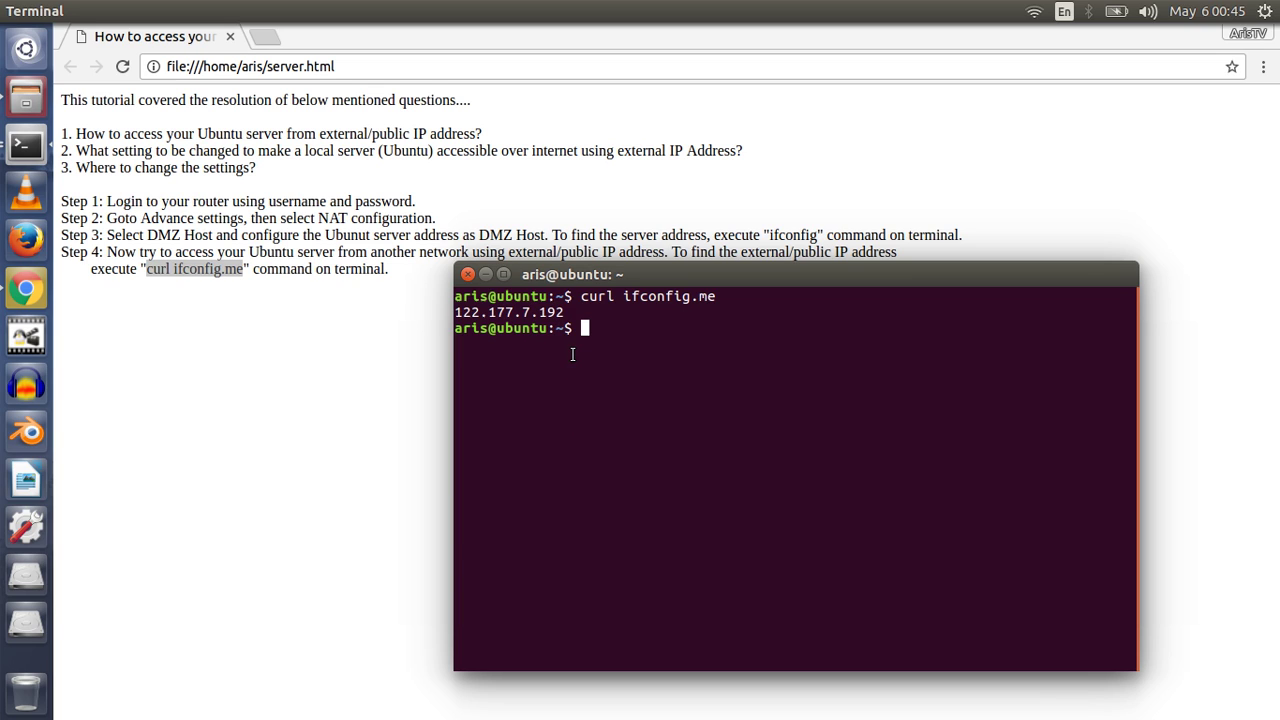
# Step: Enter 122.177.7.192/index.htm in a new Chrome tab's address bar
pyautogui.click(258, 42)
pyautogui.click(270, 40)
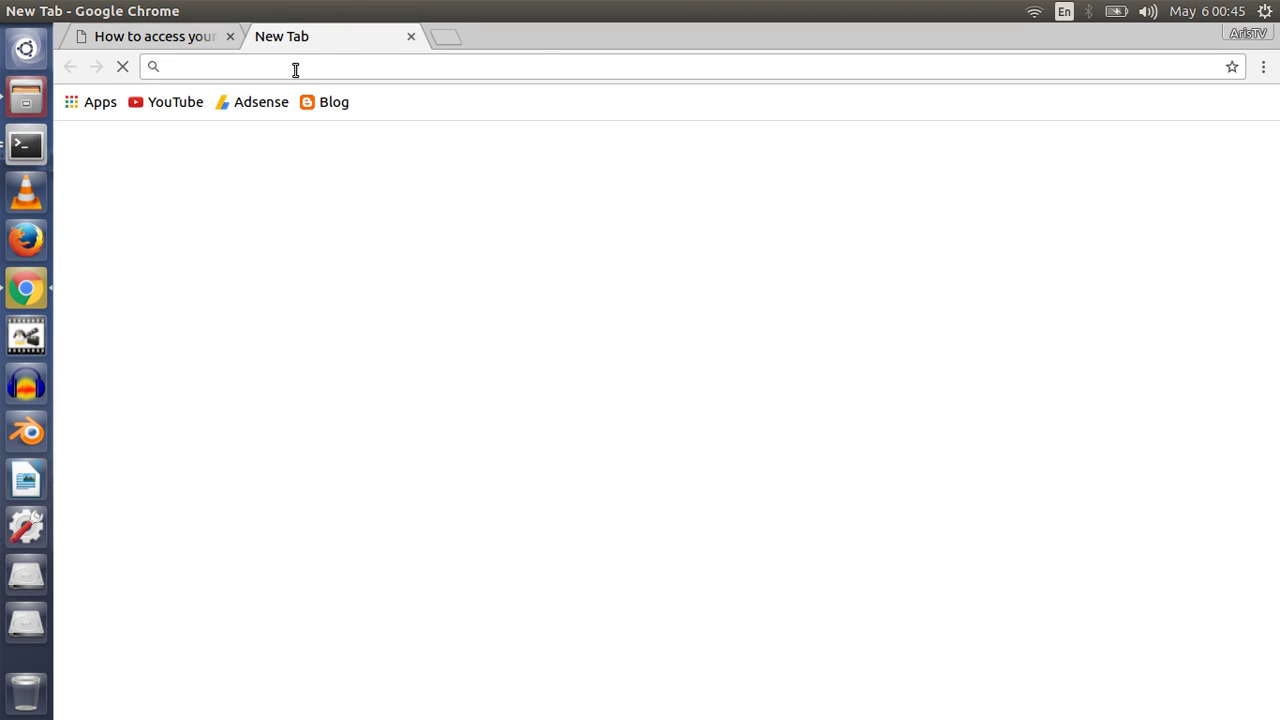
pyautogui.rightClick(294, 66)
pyautogui.click(356, 164)
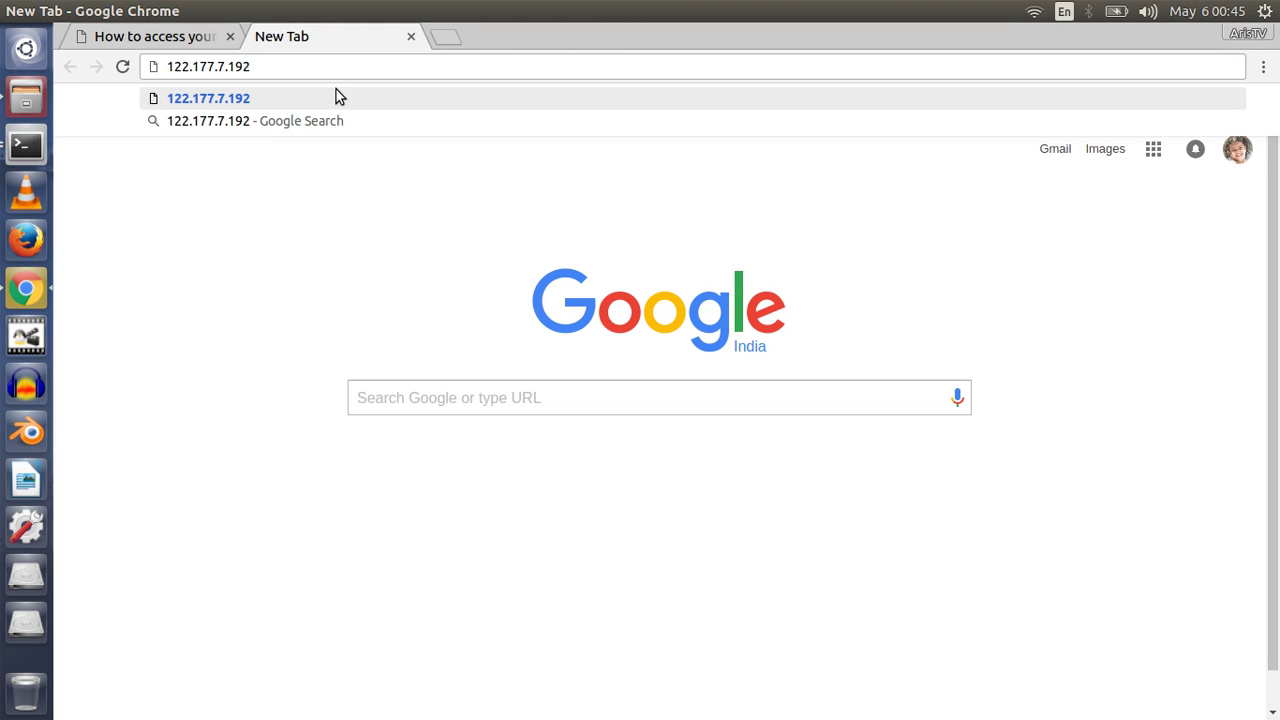
pyautogui.write('/')
pyautogui.write('a')
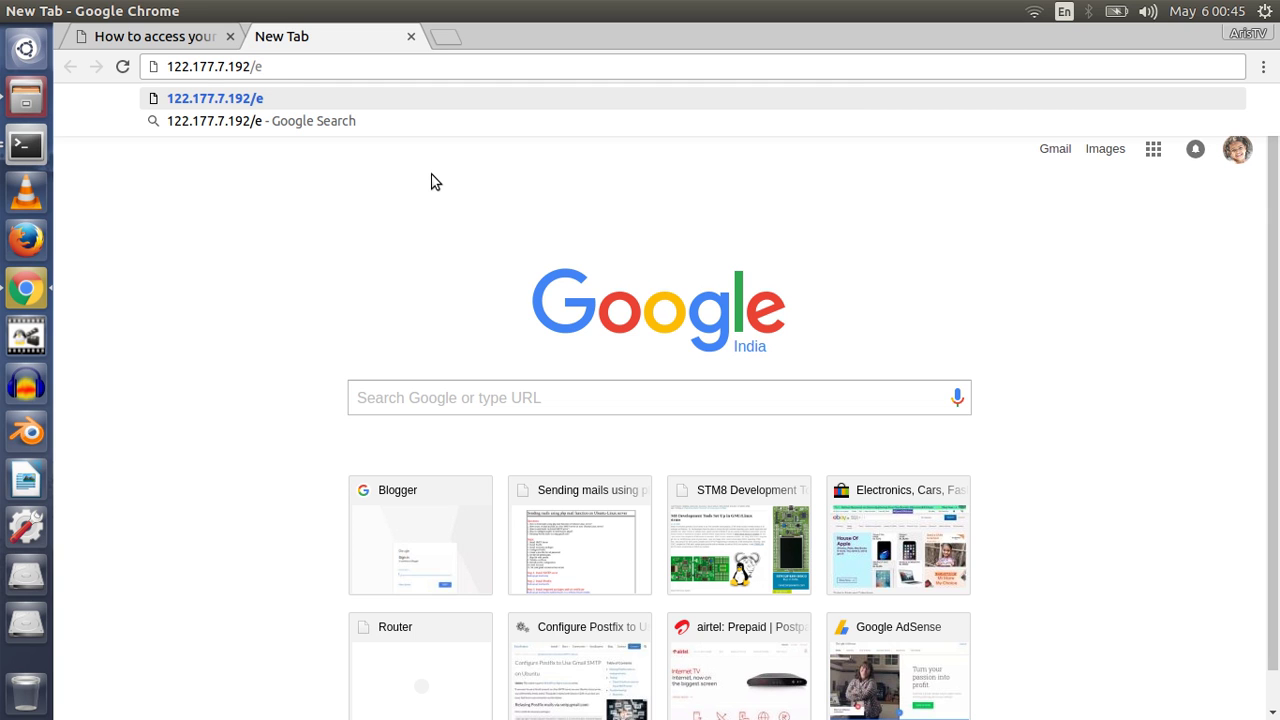
pyautogui.press('BackSpace')
pyautogui.write('inde')
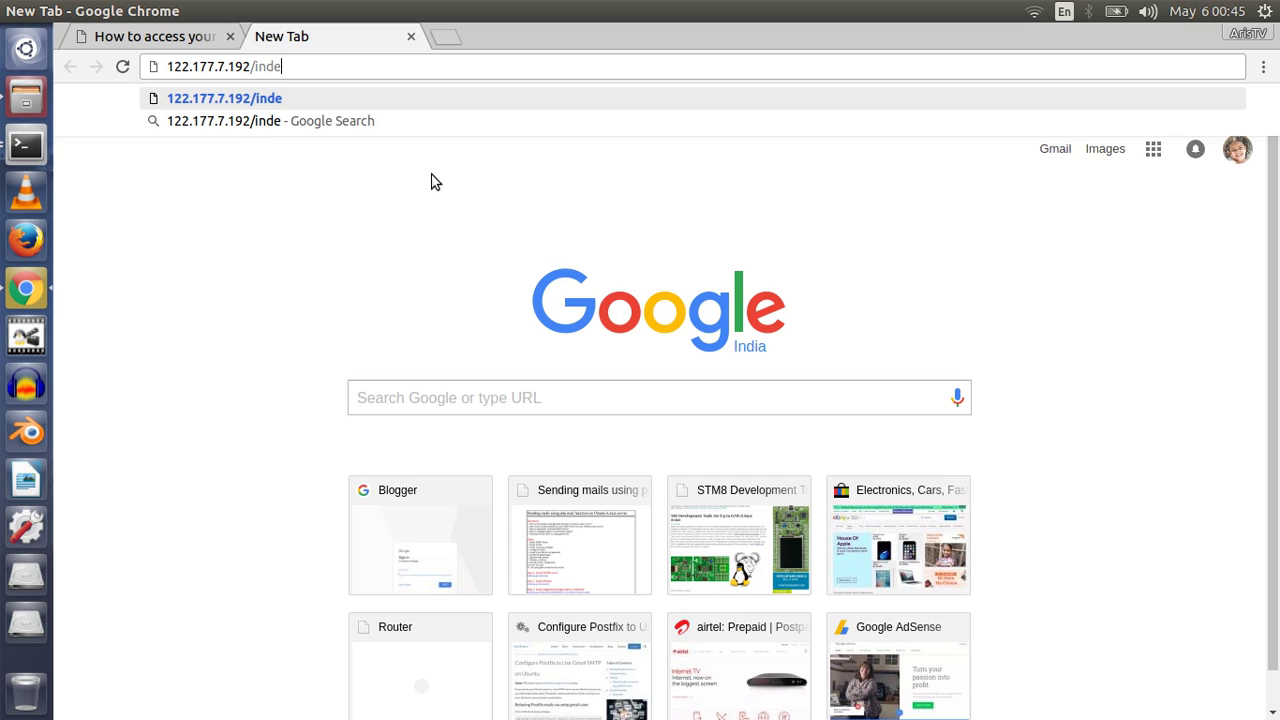
pyautogui.write('x.ht')
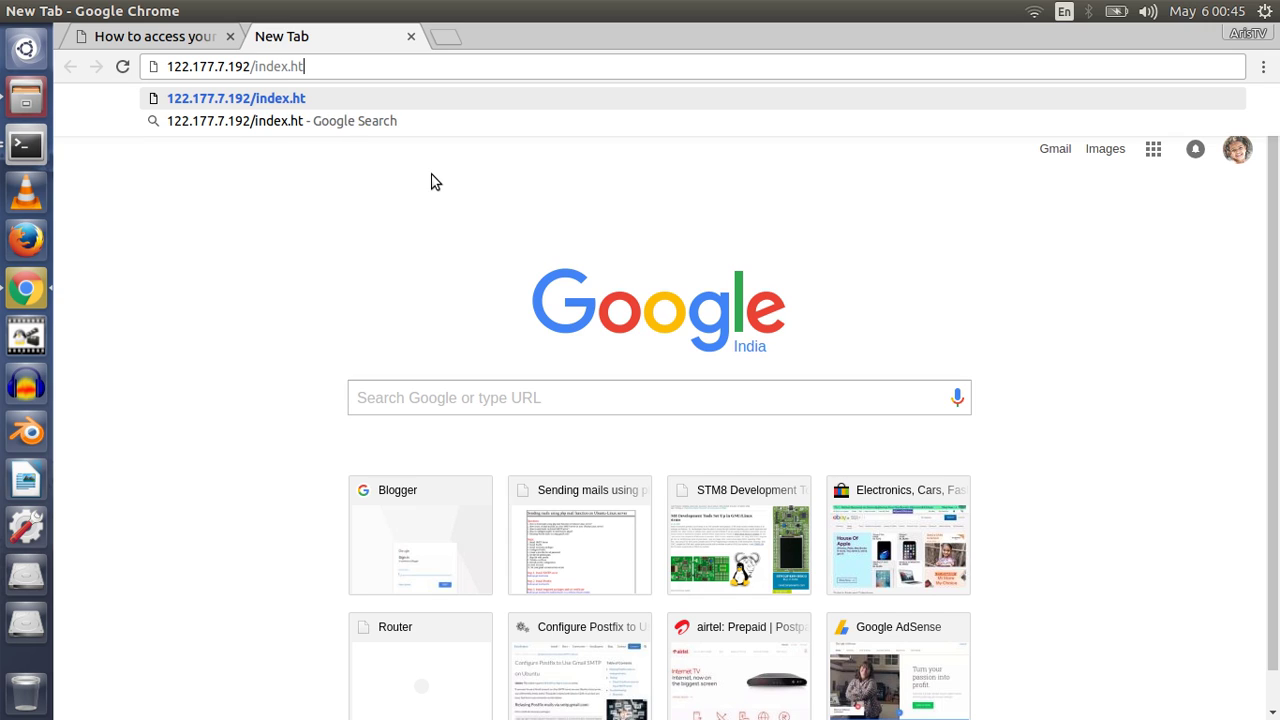